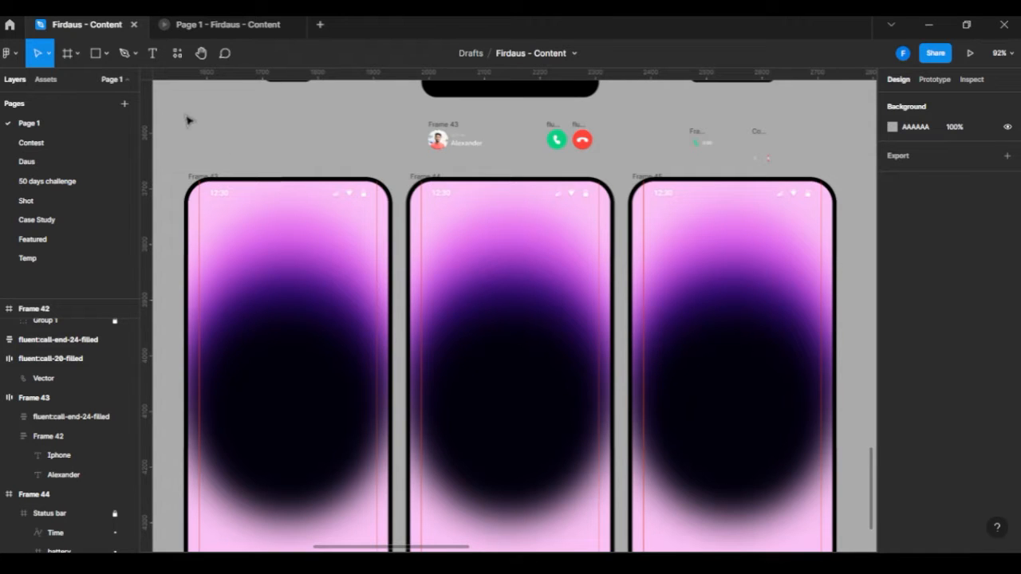
# Draw a frame about 66 × 32 in the empty canvas area above the first phone screen.
pyautogui.moveTo(282, 145); pyautogui.dragTo(407, 128)
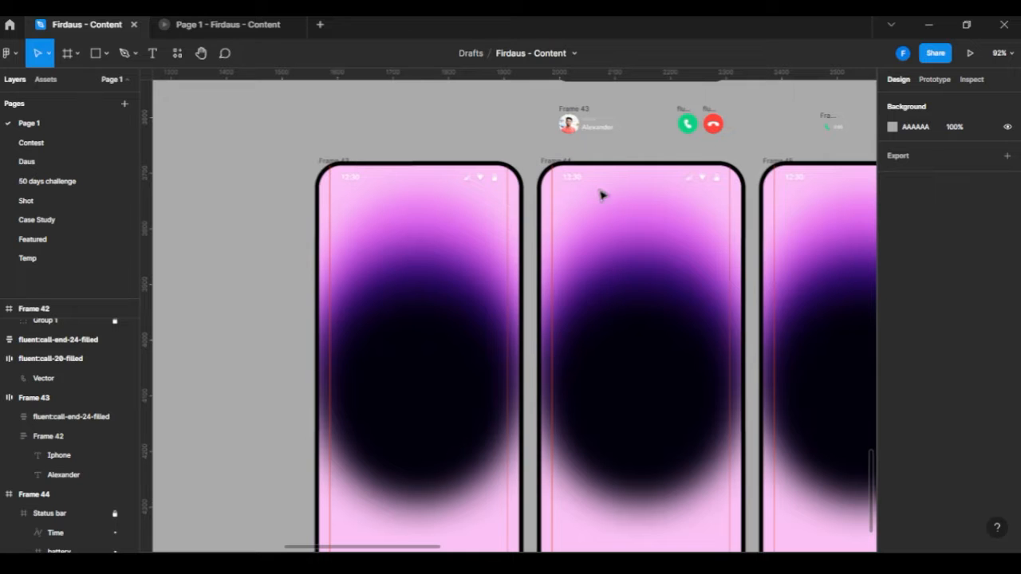
pyautogui.moveTo(510, 191); pyautogui.dragTo(400, 222)
pyautogui.moveTo(319, 141); pyautogui.dragTo(363, 142)
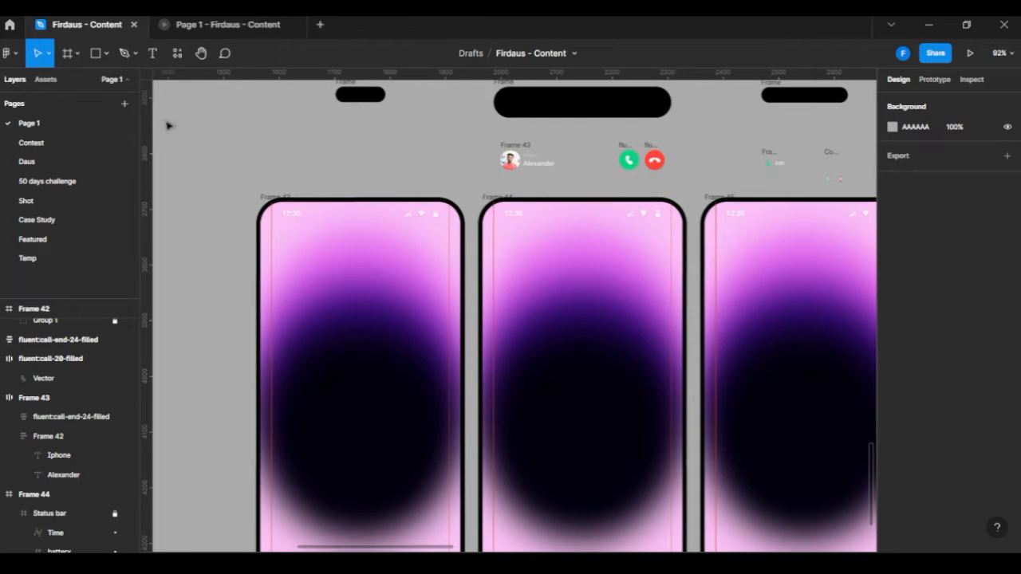
pyautogui.click(63, 56)
pyautogui.scroll(5, 399, 128)
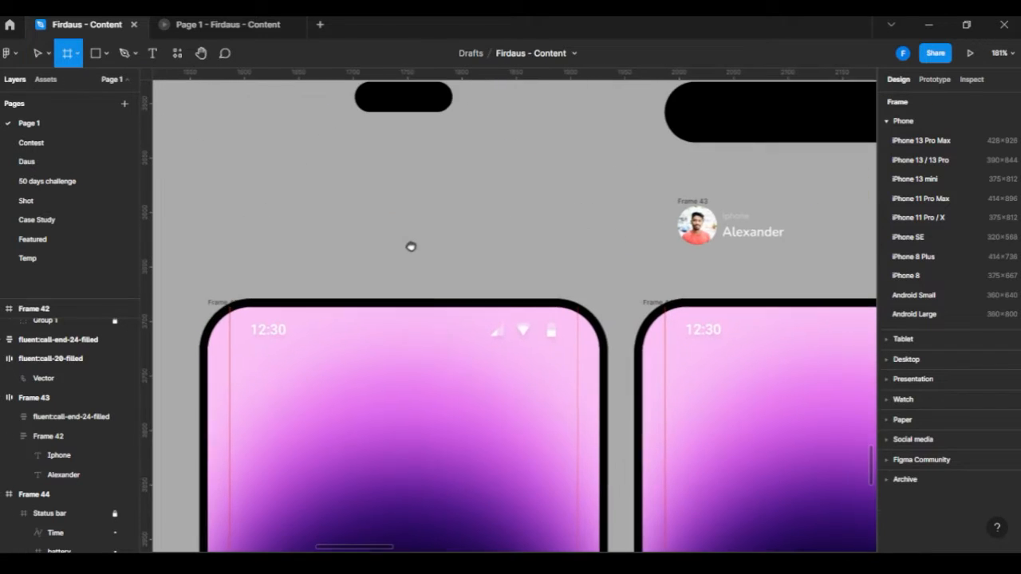
pyautogui.moveTo(333, 209)
pyautogui.mouseDown()
pyautogui.moveTo(395, 225)
pyautogui.moveTo(405, 243)
pyautogui.mouseUp()
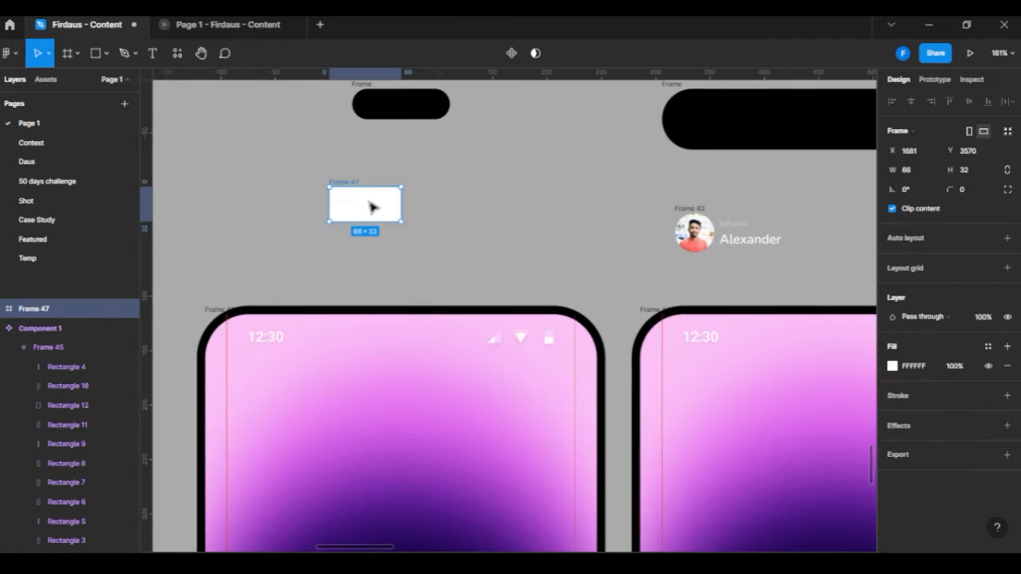
# Resize the new frame to 90 × 28, matching the small black reference pill, and set its corner radius to 50.
pyautogui.click(416, 118)
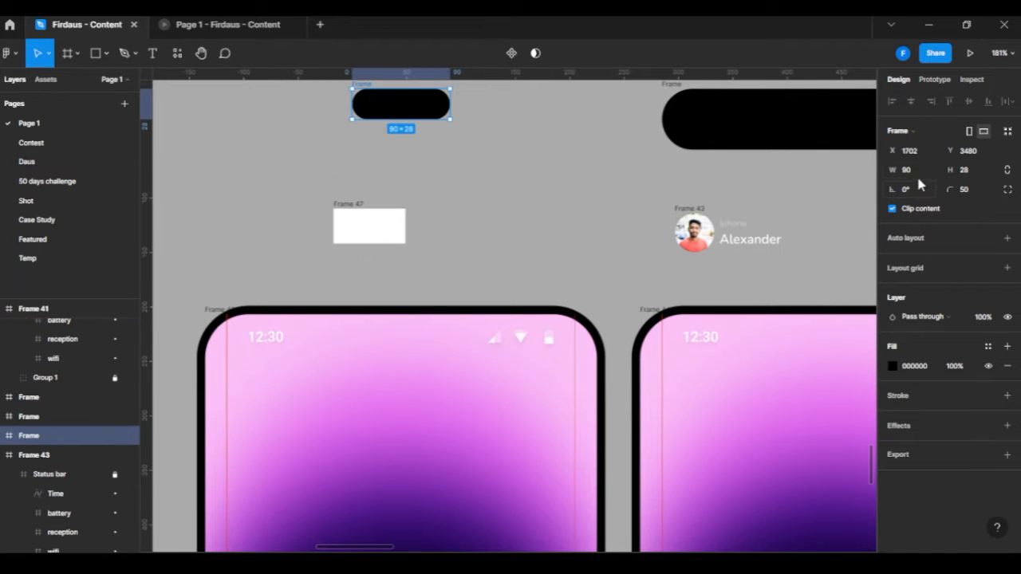
pyautogui.click(352, 205)
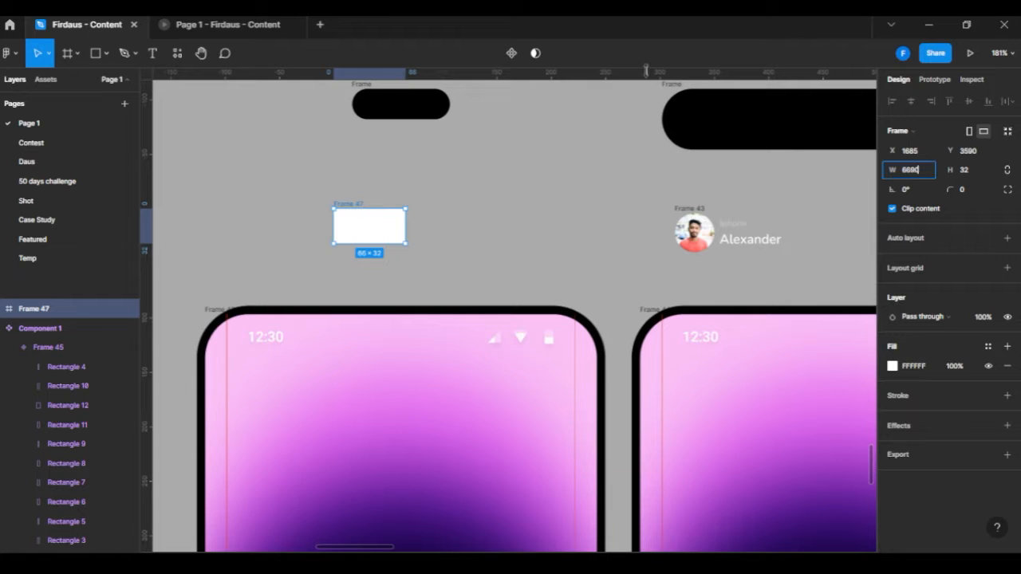
pyautogui.press('Tab')
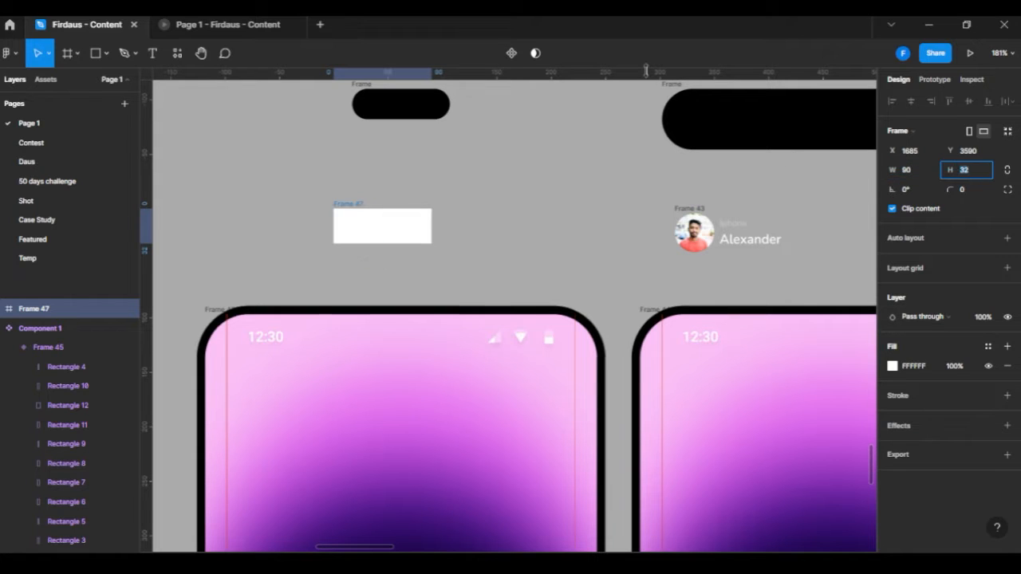
pyautogui.write('28')
pyautogui.press('Return')
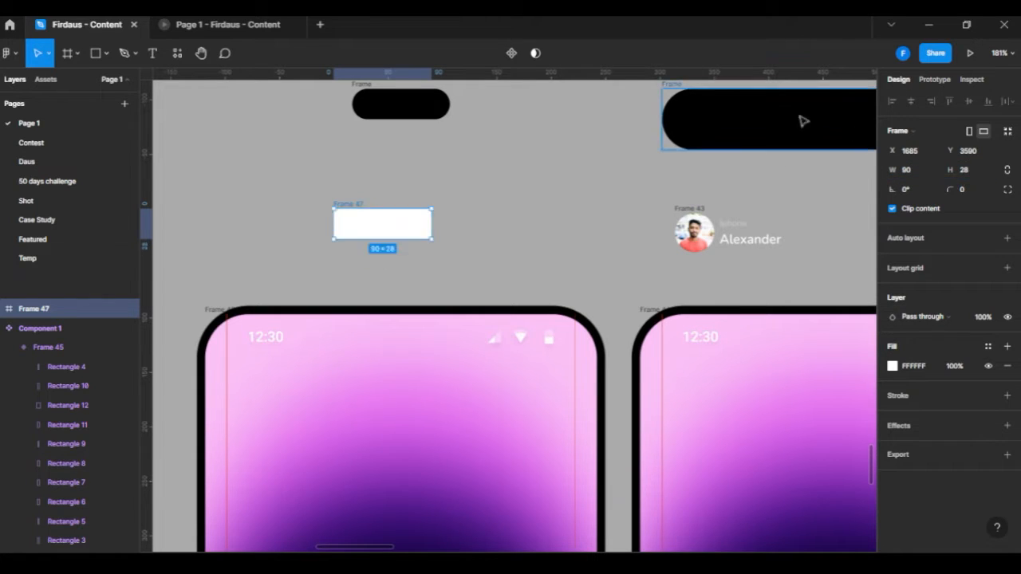
pyautogui.click(966, 189)
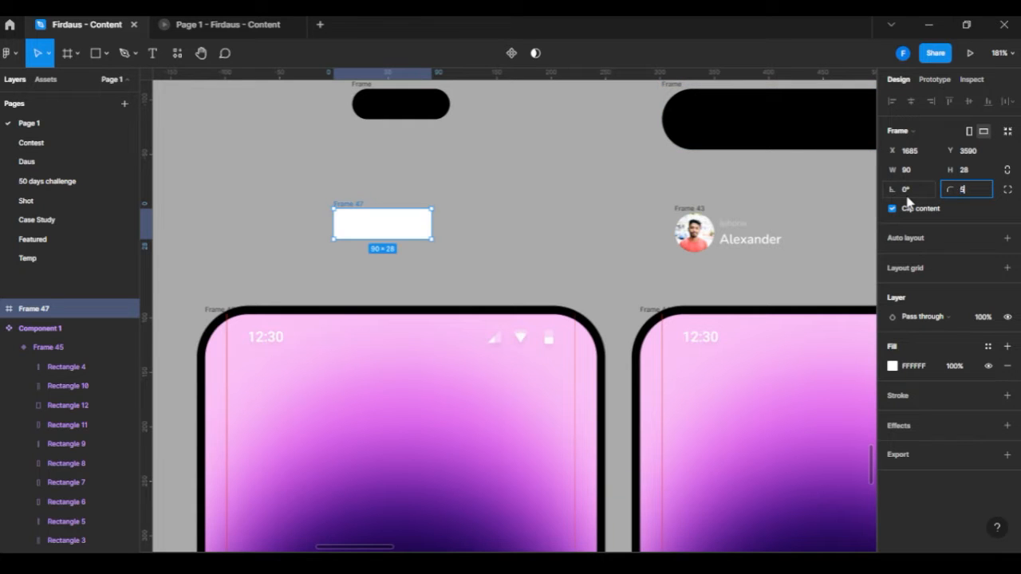
pyautogui.write('50')
pyautogui.press('Return')
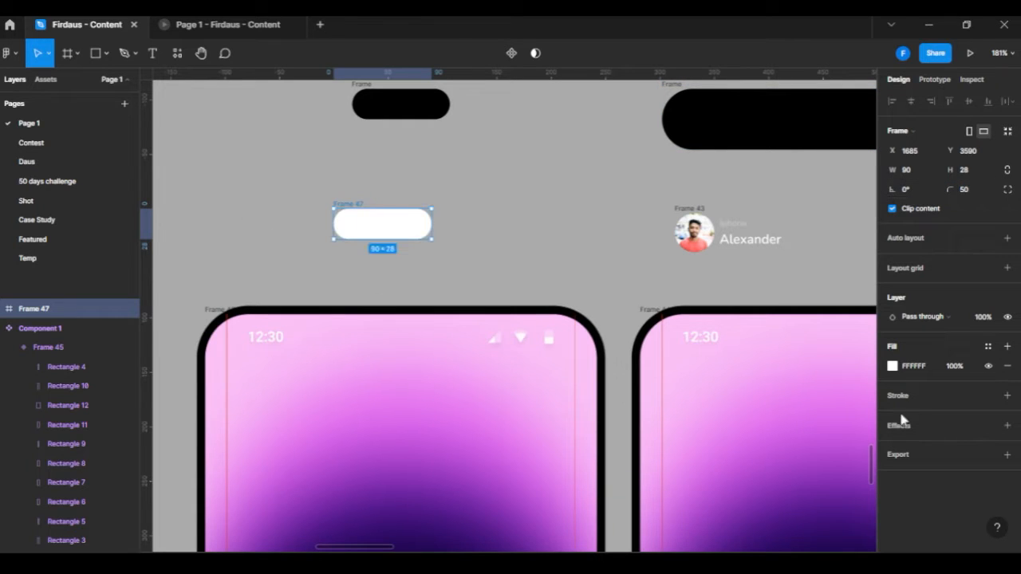
# Fill the rounded frame with colour 202020 and shift it slightly.
pyautogui.click(915, 370)
pyautogui.write('202020')
pyautogui.press('Return')
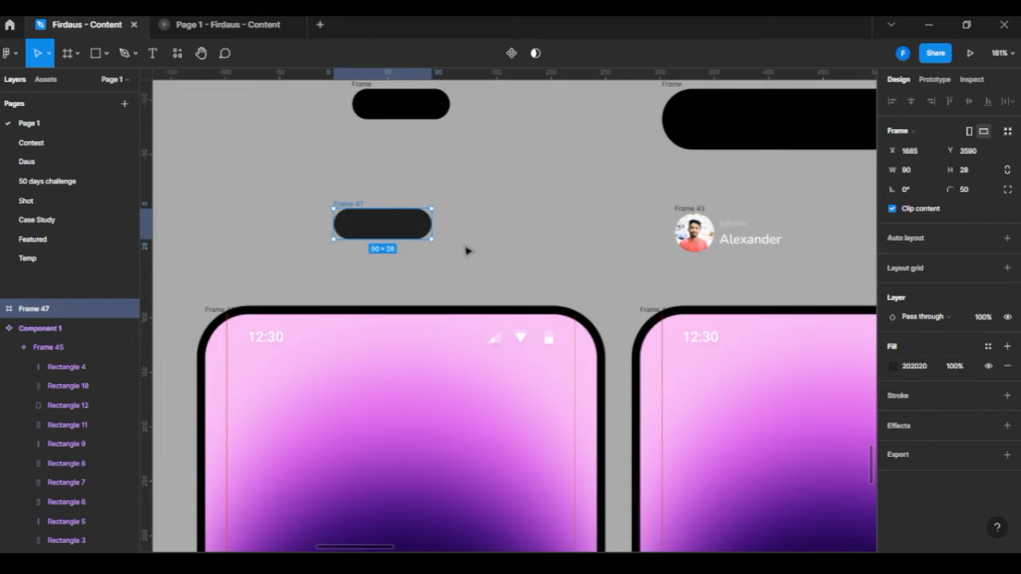
pyautogui.moveTo(388, 250); pyautogui.dragTo(395, 262)
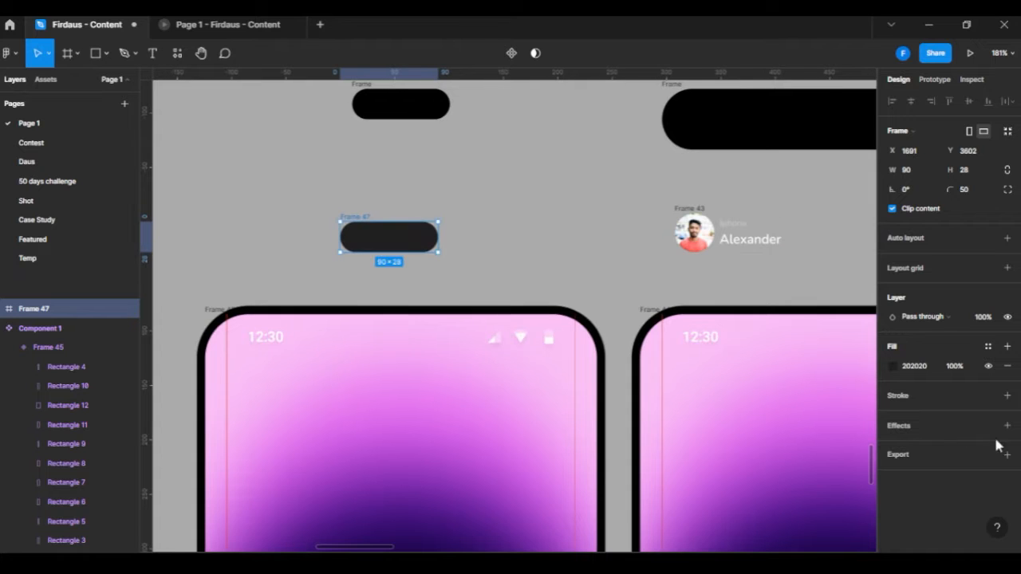
# Set the rounded frame's fill to 000000 and move it slightly closer to the first phone screen.
pyautogui.click(913, 370)
pyautogui.write('000000')
pyautogui.press('Return')
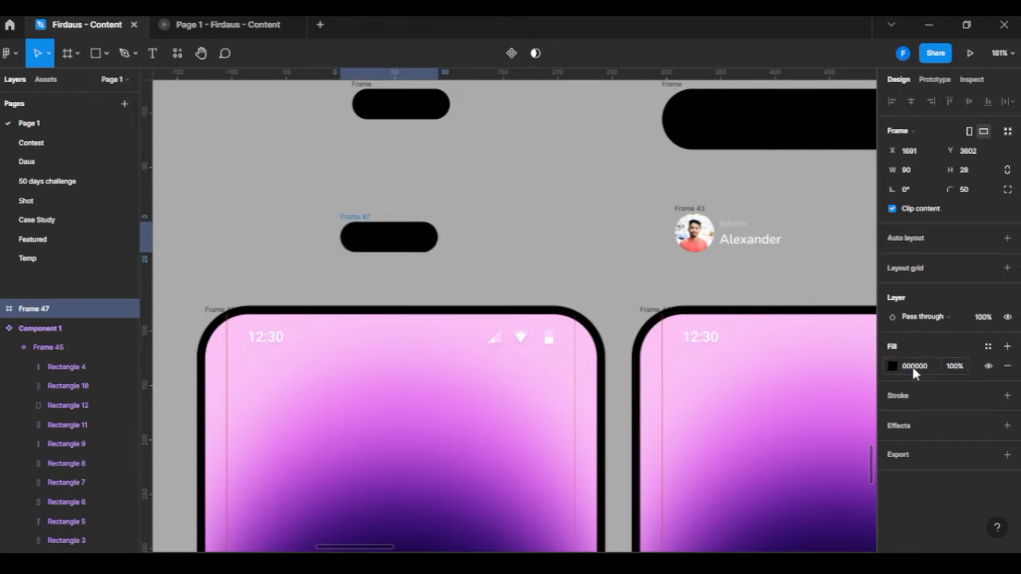
pyautogui.moveTo(396, 248); pyautogui.dragTo(405, 263)
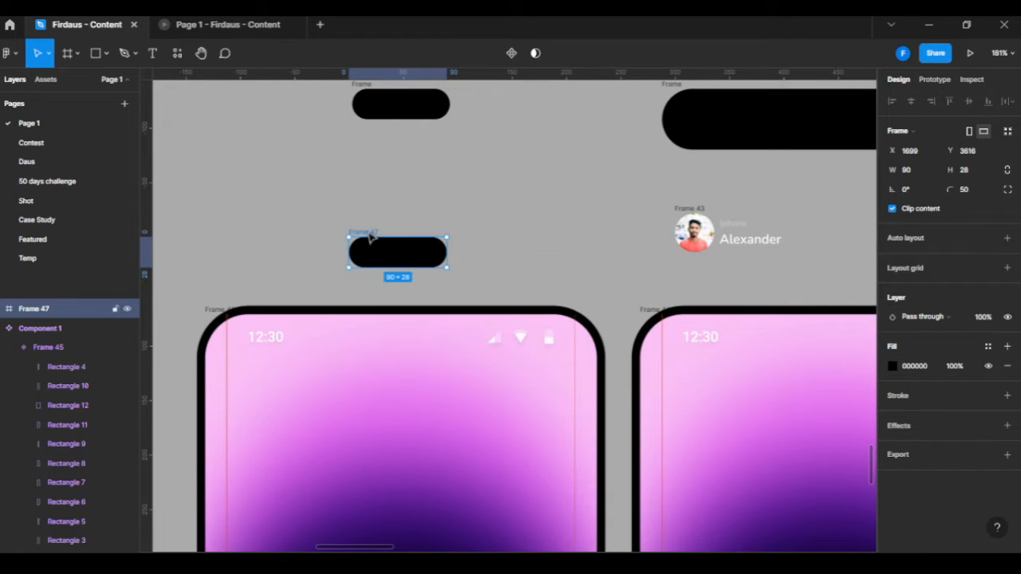
# Rename the black pill-shaped frame to "Frame".
pyautogui.scroll(4, 369, 237)
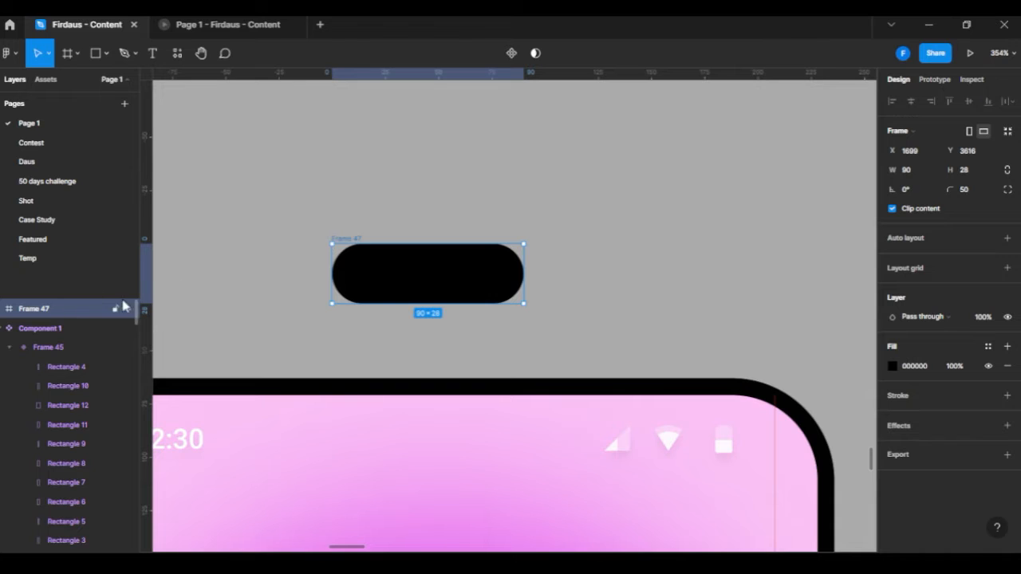
pyautogui.click(353, 234)
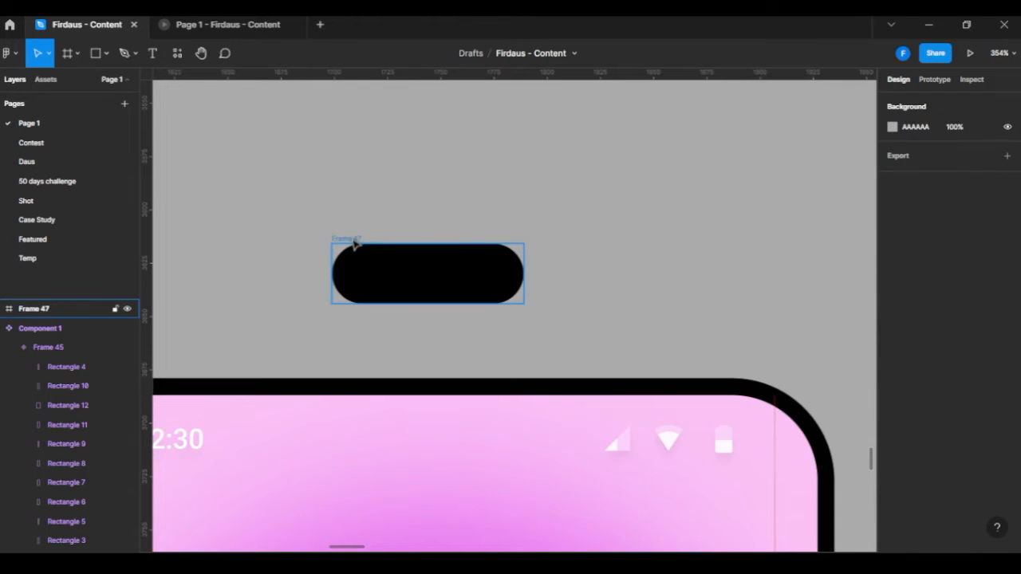
pyautogui.click(352, 238)
pyautogui.press('BackSpace')
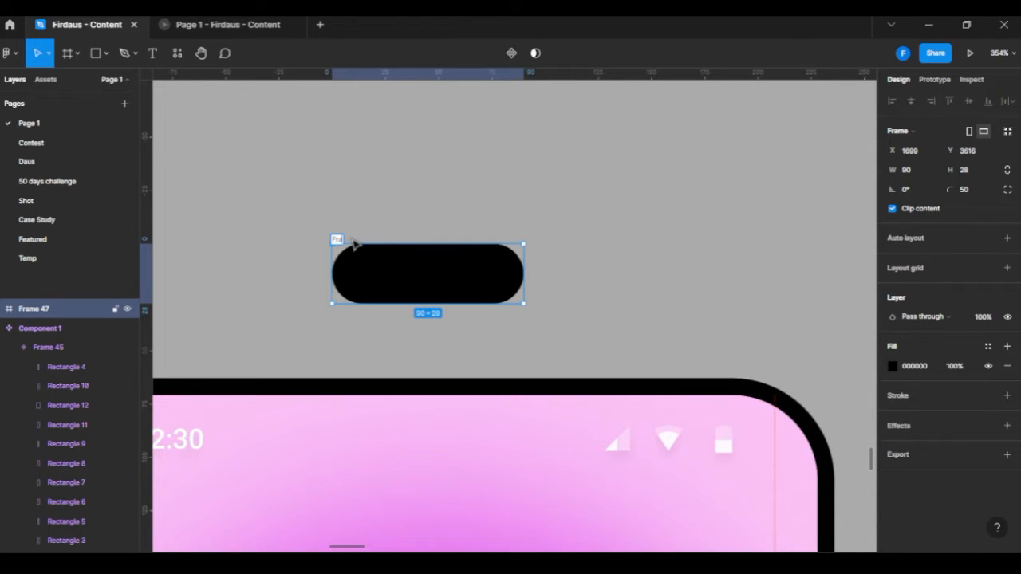
pyautogui.write('Frame')
pyautogui.press('Return')
pyautogui.scroll(-5, 599, 230)
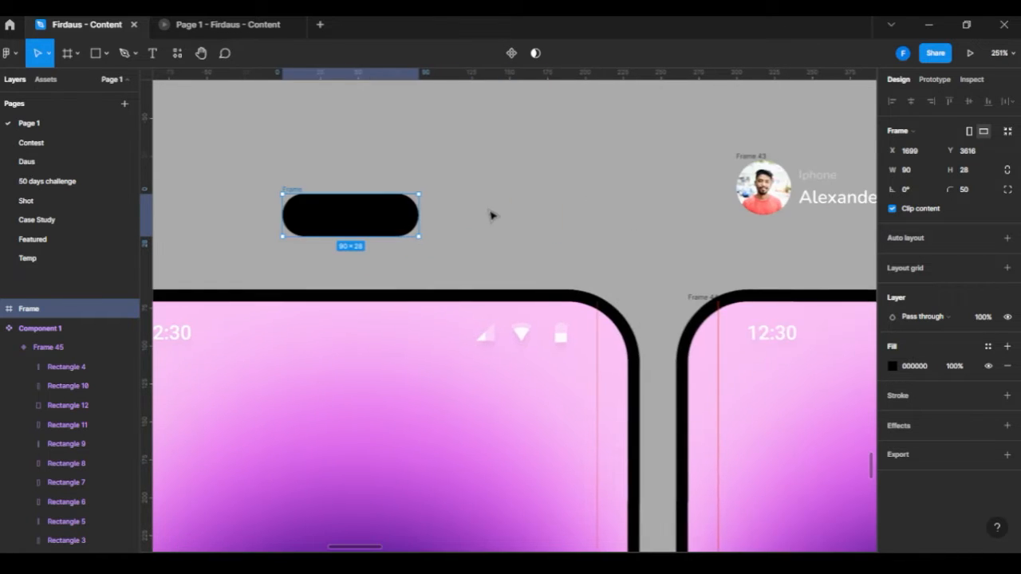
# Move the black pill into the first phone screen, between the time and the status icons, at X 135, Y 8.
pyautogui.moveTo(490, 218); pyautogui.dragTo(556, 204)
pyautogui.scroll(1, 406, 213)
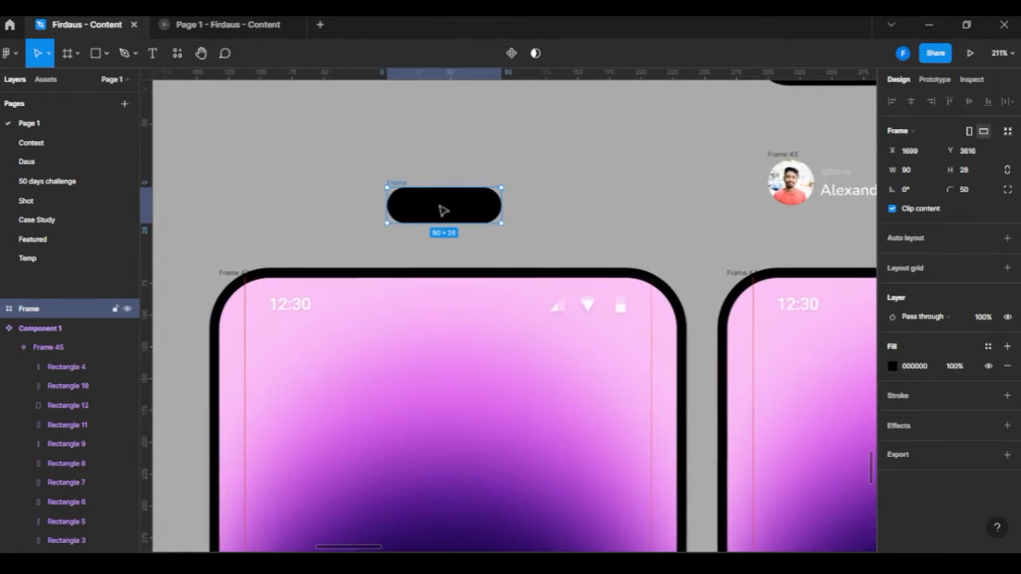
pyautogui.moveTo(442, 211); pyautogui.dragTo(433, 310)
pyautogui.press('Right')
pyautogui.press('Right')
pyautogui.press('Right')
pyautogui.press('Down')
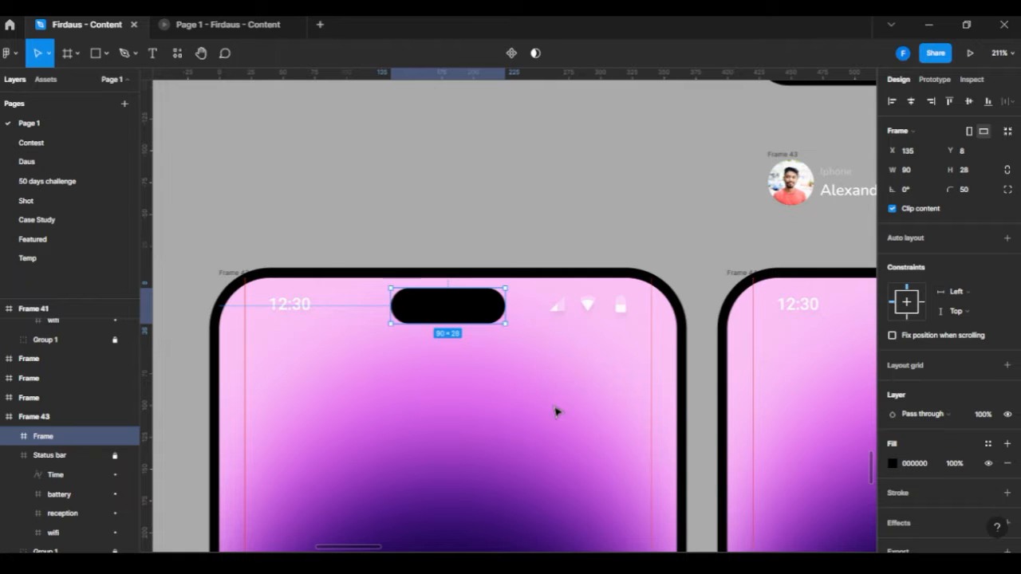
pyautogui.press('Escape')
# Copy the black pill from the first phone screen into the same position on the second phone screen.
pyautogui.hscroll(3, 602, 405)
pyautogui.scroll(-1, 558, 382)
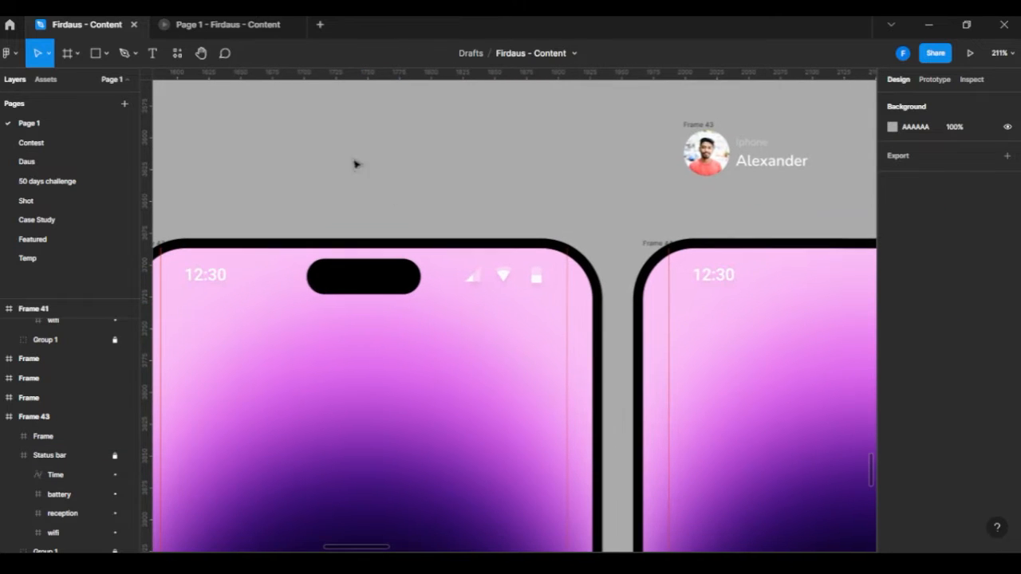
pyautogui.scroll(-2, 462, 345)
pyautogui.hscroll(1, 454, 331)
pyautogui.click(377, 239)
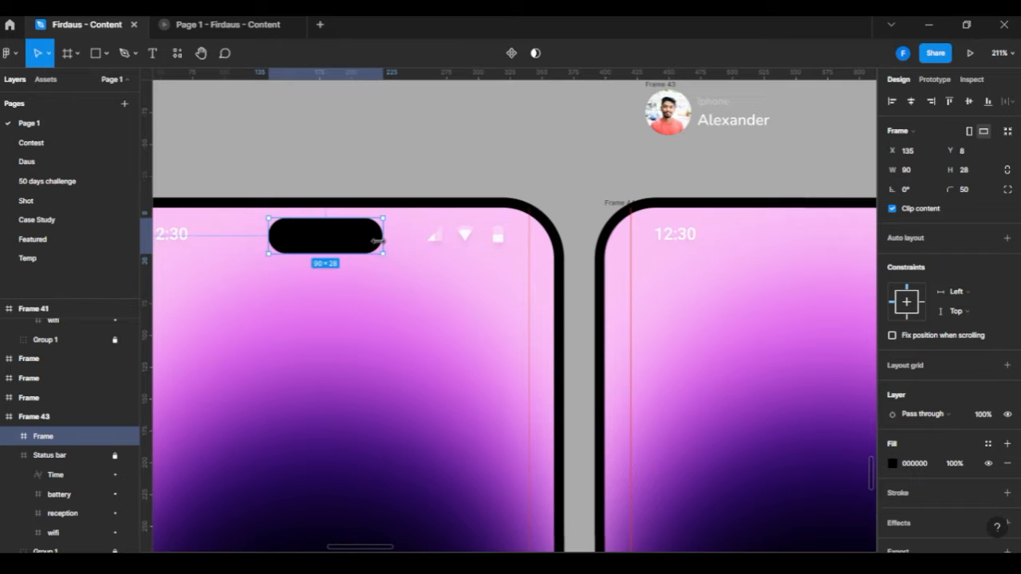
pyautogui.click(630, 206)
pyautogui.hscroll(4, 686, 276)
pyautogui.hotkey('ctrl', 'v')
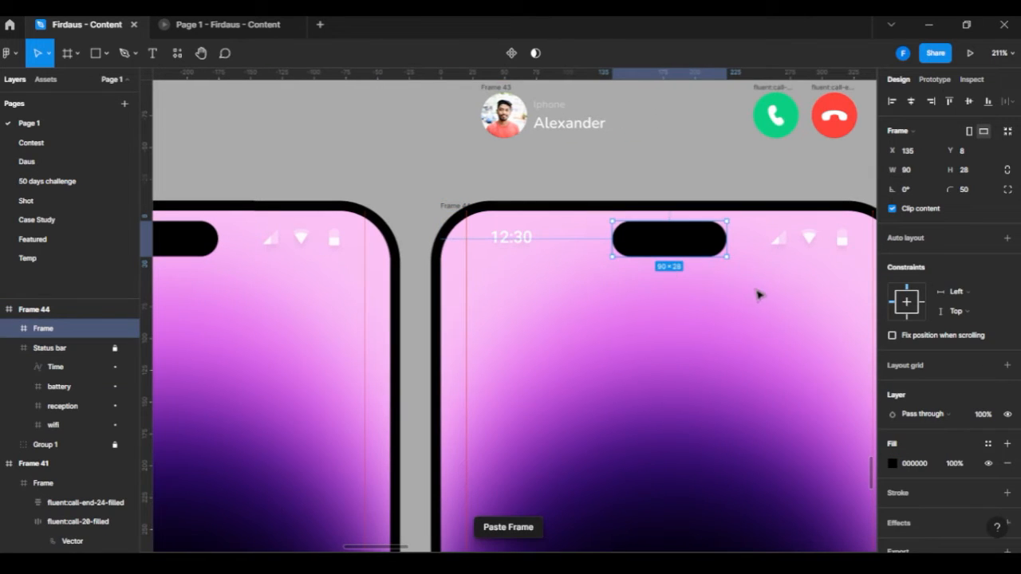
# Resize the second phone screen's pill to 320 × 56, matching the wide black reference pill.
pyautogui.hscroll(5, 780, 306)
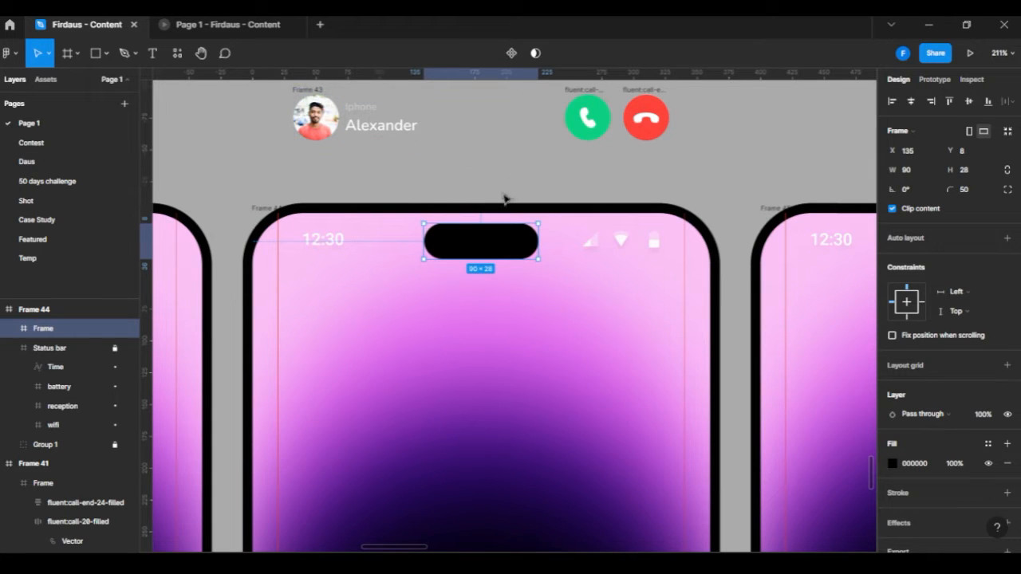
pyautogui.moveTo(500, 185); pyautogui.dragTo(471, 335)
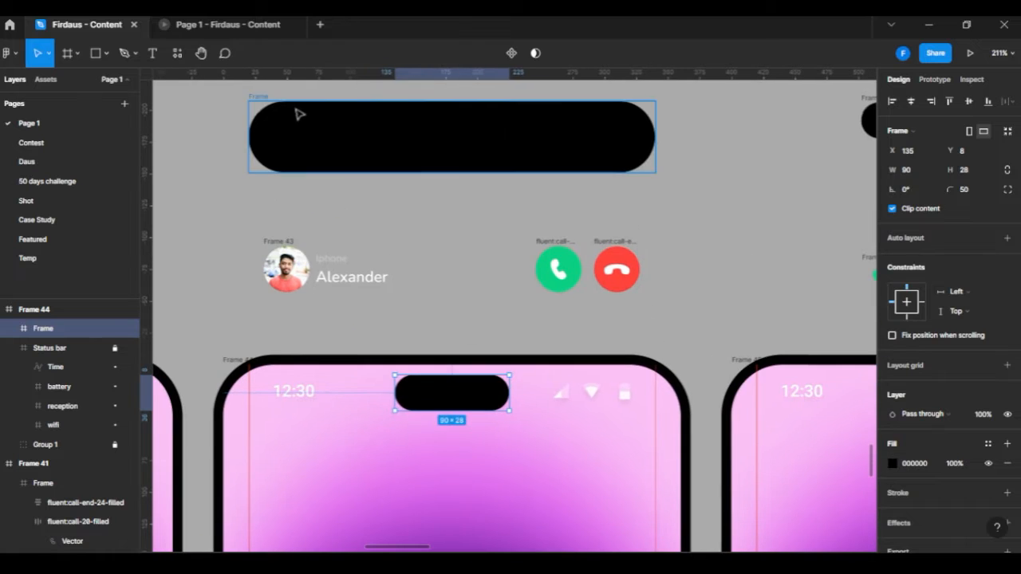
pyautogui.click(289, 99)
pyautogui.click(268, 101)
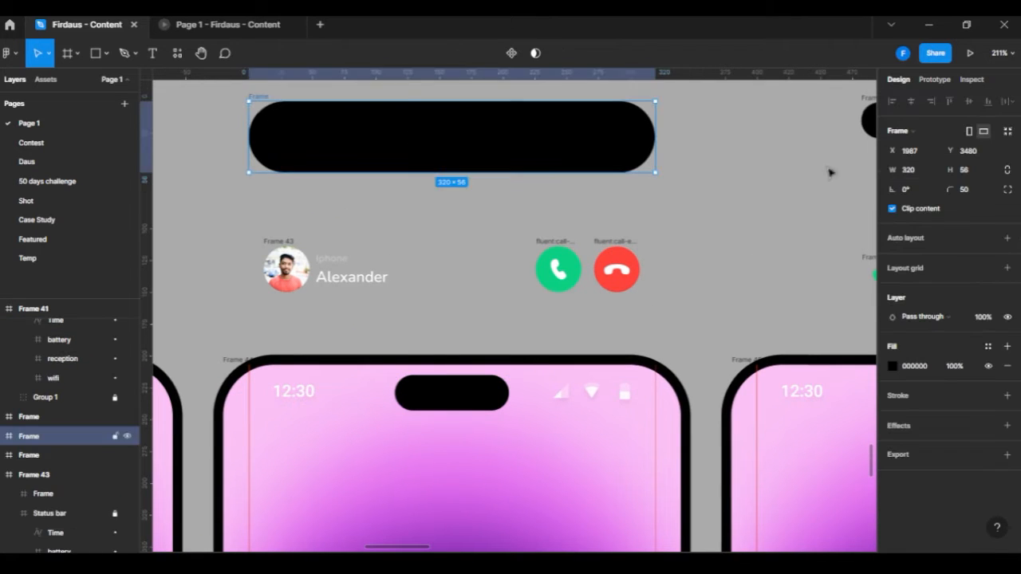
pyautogui.scroll(-2, 677, 375)
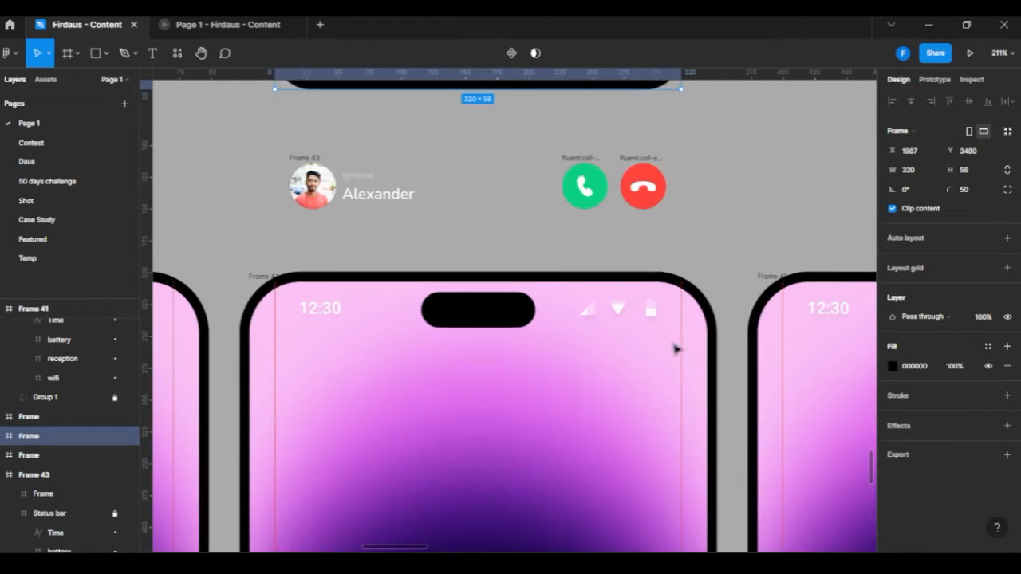
pyautogui.click(514, 319)
pyautogui.click(906, 169)
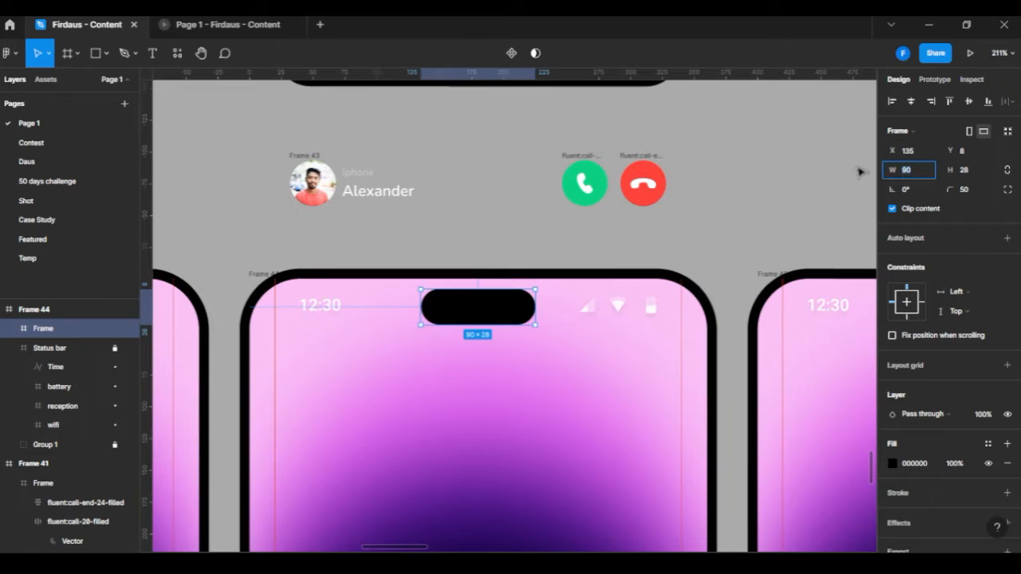
pyautogui.write('320')
pyautogui.press('Tab')
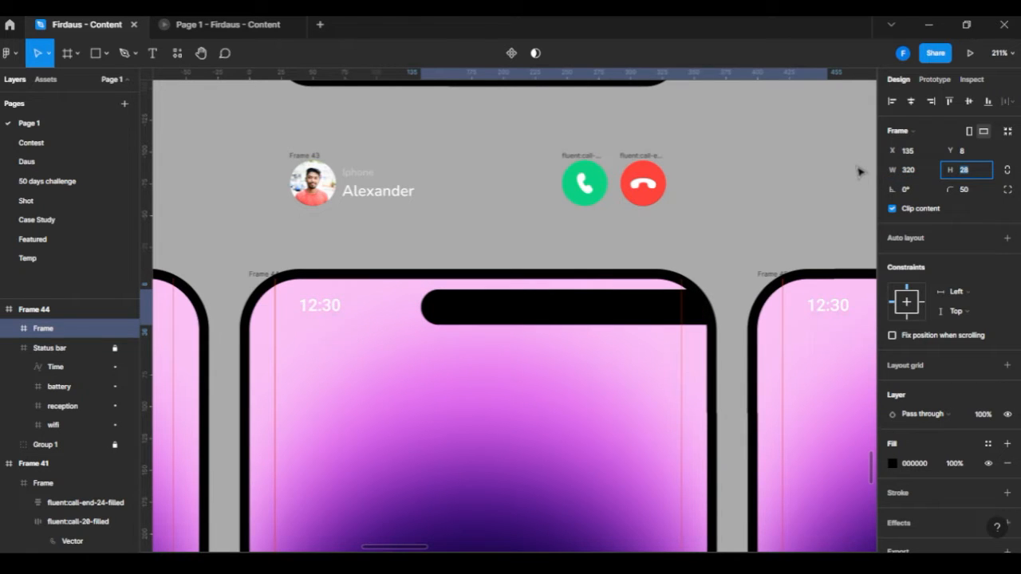
pyautogui.write('8')
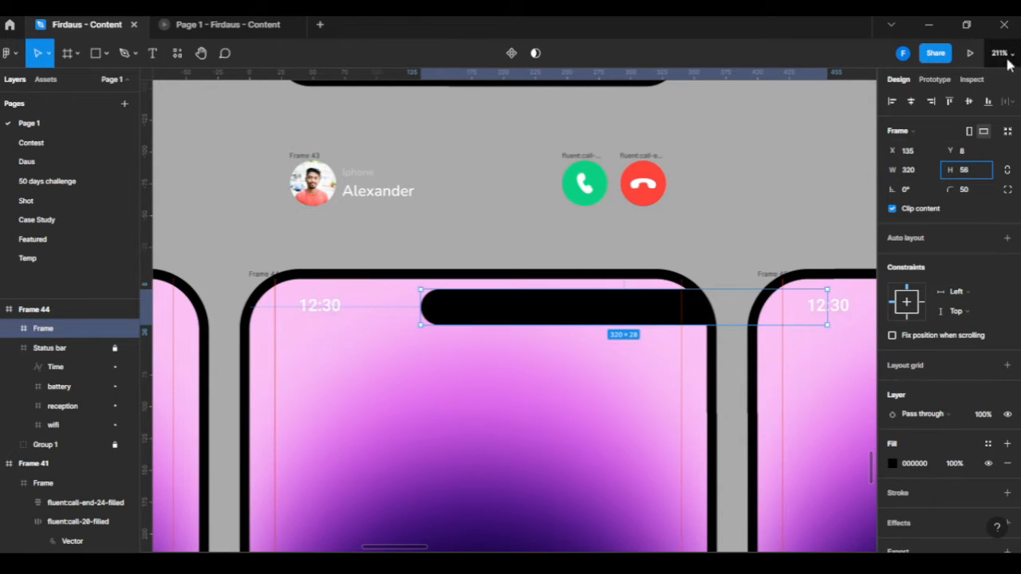
# Centre the enlarged pill horizontally within the second phone screen.
pyautogui.click(910, 101)
pyautogui.scroll(-2, 706, 256)
pyautogui.hscroll(-2, 706, 257)
pyautogui.press('alt')
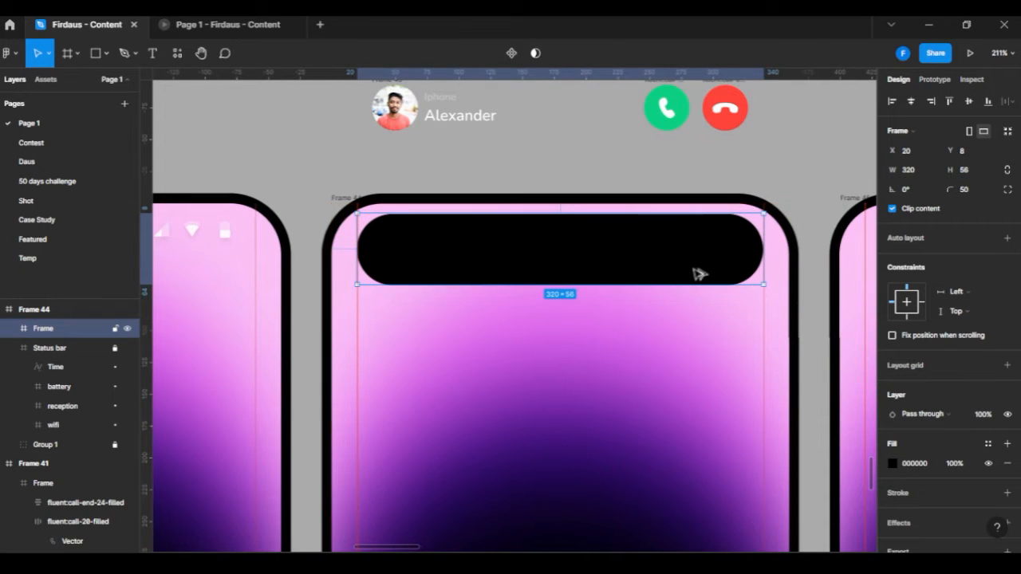
# Place the caller photo and name group inside the second screen's pill at X 12, Y 10.
pyautogui.click(543, 307)
pyautogui.moveTo(422, 166); pyautogui.dragTo(436, 196)
pyautogui.click(479, 146)
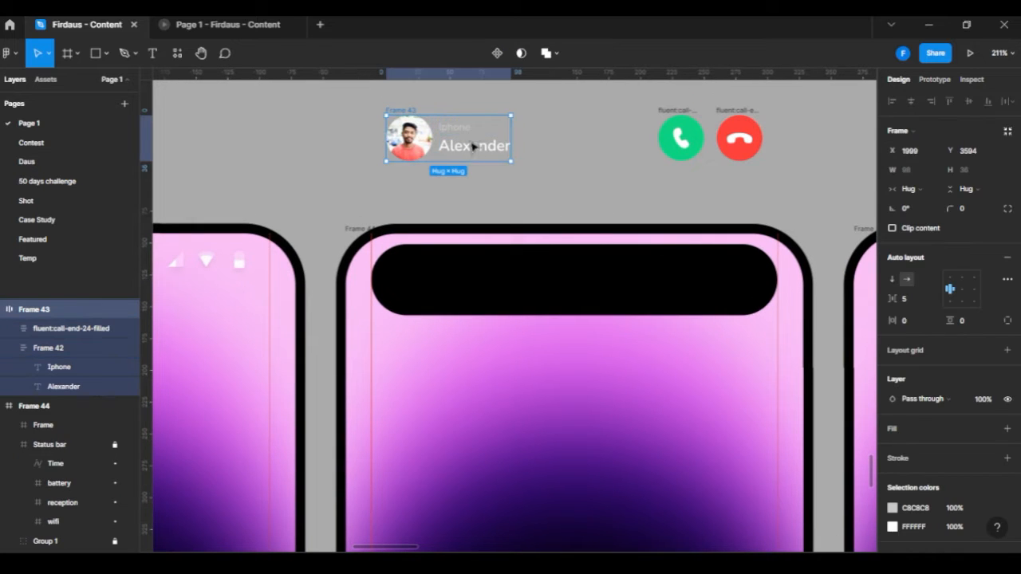
pyautogui.moveTo(479, 146); pyautogui.dragTo(468, 277)
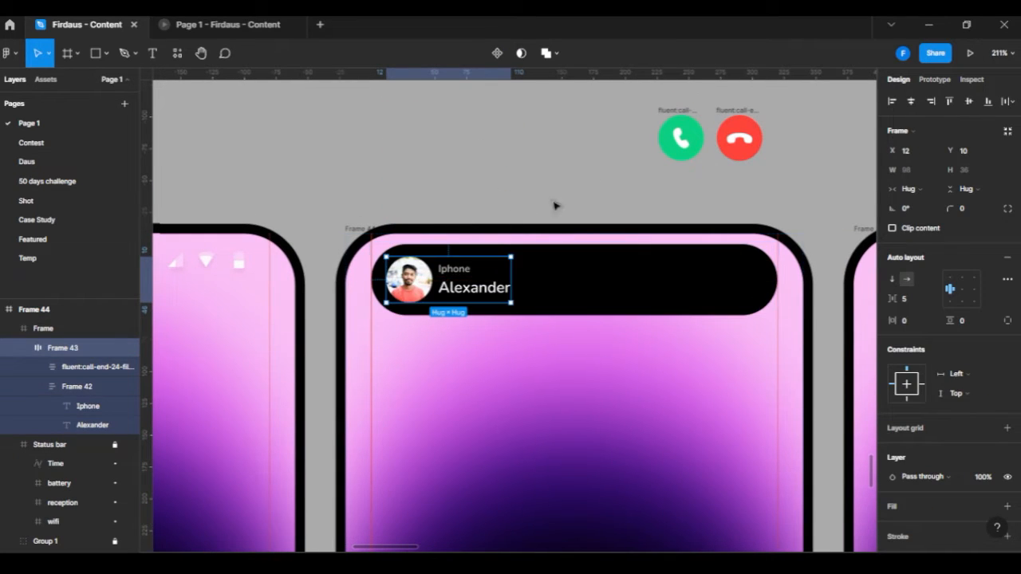
# Move the green accept-call button to X 226, Y 10 and the red end-call button to X 272, Y 10 inside the pill.
pyautogui.moveTo(674, 130); pyautogui.dragTo(681, 285)
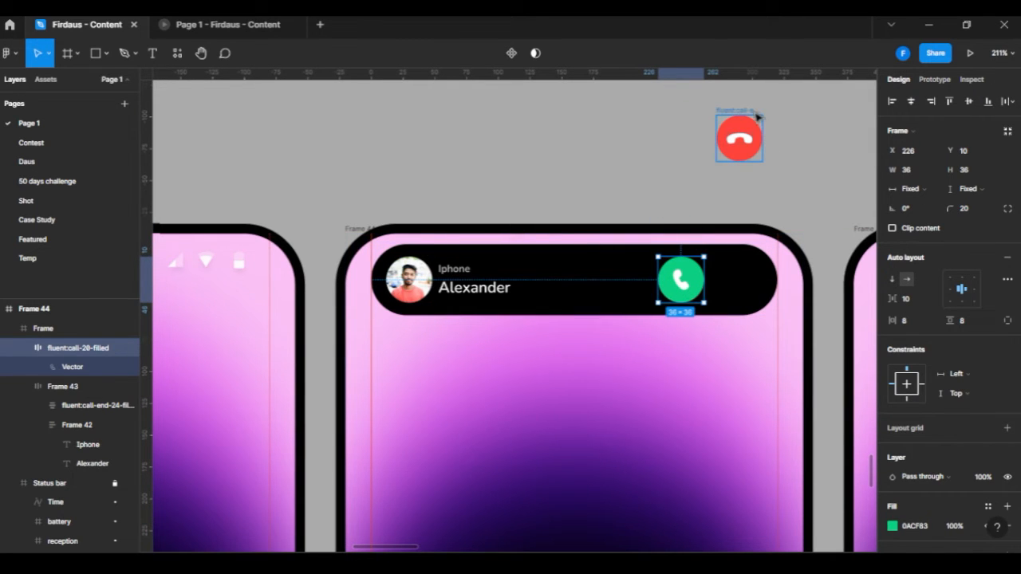
pyautogui.click(740, 141)
pyautogui.moveTo(740, 141); pyautogui.dragTo(739, 280)
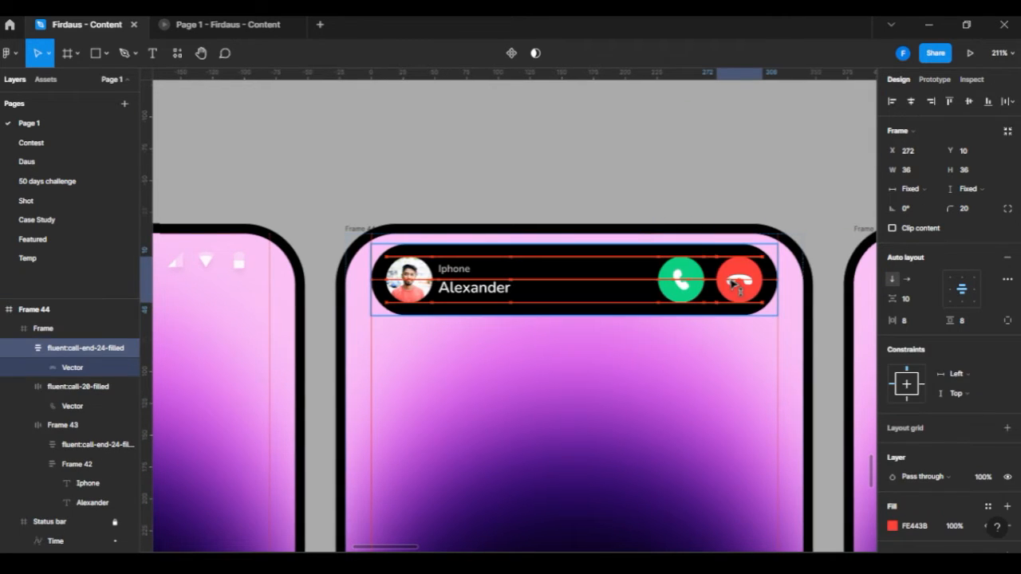
# Copy the compact black pill from the first phone screen and paste it into the third phone screen.
pyautogui.moveTo(740, 391); pyautogui.dragTo(681, 366)
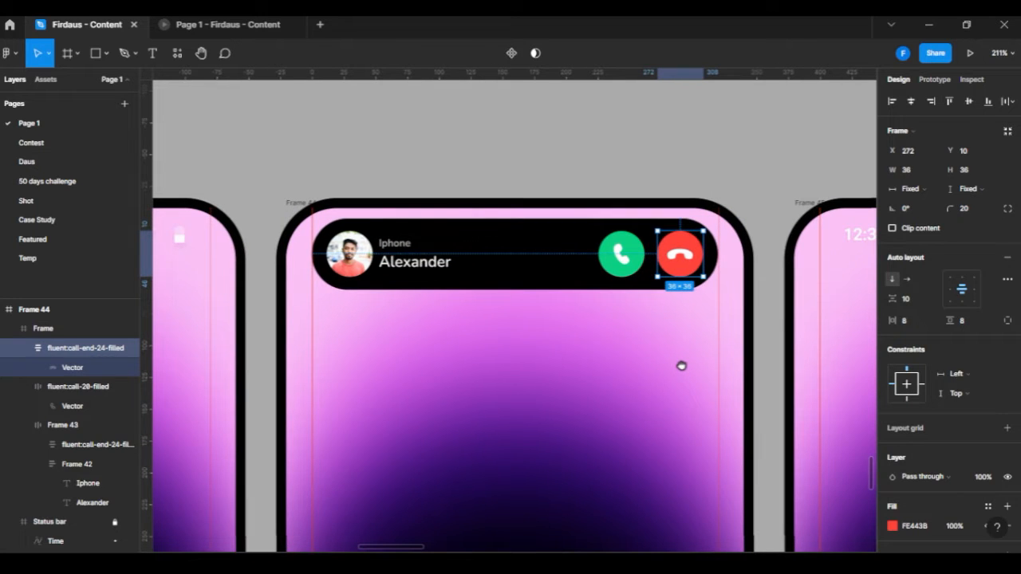
pyautogui.click(685, 370)
pyautogui.moveTo(781, 128); pyautogui.dragTo(297, 164)
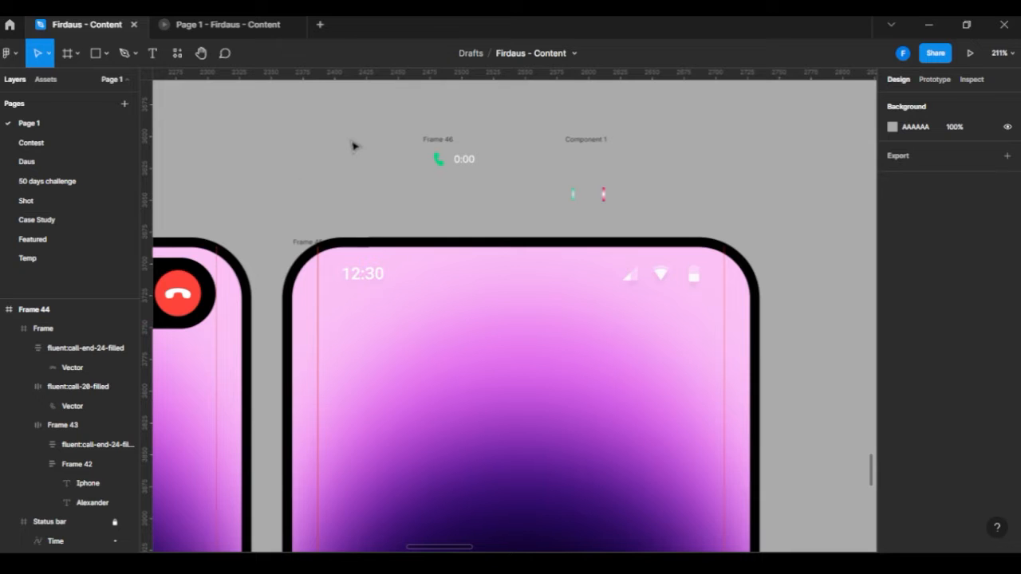
pyautogui.moveTo(355, 146); pyautogui.dragTo(431, 237)
pyautogui.moveTo(336, 241); pyautogui.dragTo(437, 173)
pyautogui.moveTo(318, 226); pyautogui.dragTo(763, 146)
pyautogui.moveTo(192, 232); pyautogui.dragTo(358, 220)
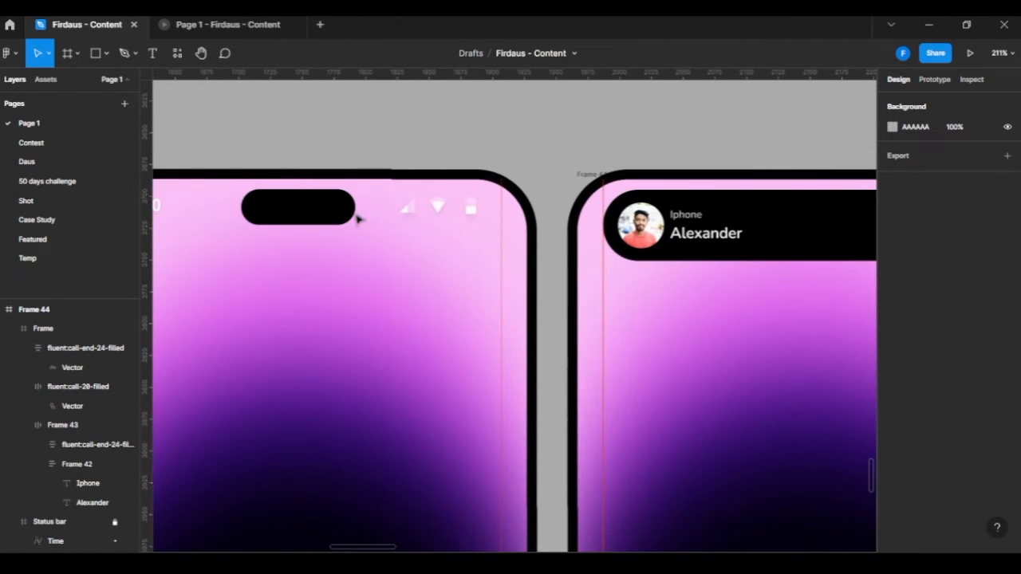
pyautogui.click(338, 219)
pyautogui.hotkey('ctrl', 'c')
pyautogui.hscroll(10, 699, 315)
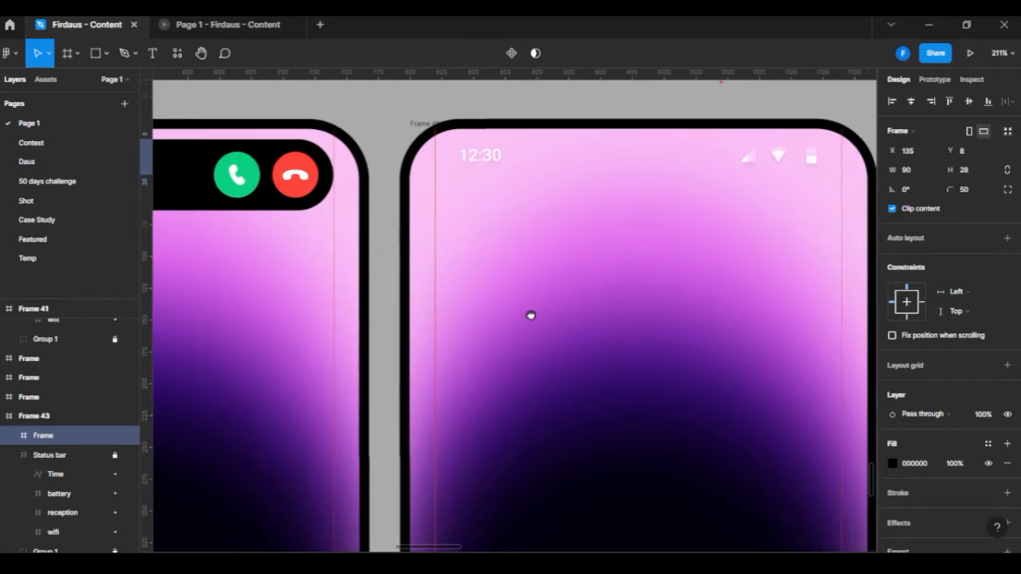
pyautogui.click(348, 159)
pyautogui.hotkey('ctrl', 'v')
pyautogui.scroll(5, 443, 184)
pyautogui.hscroll(2, 442, 184)
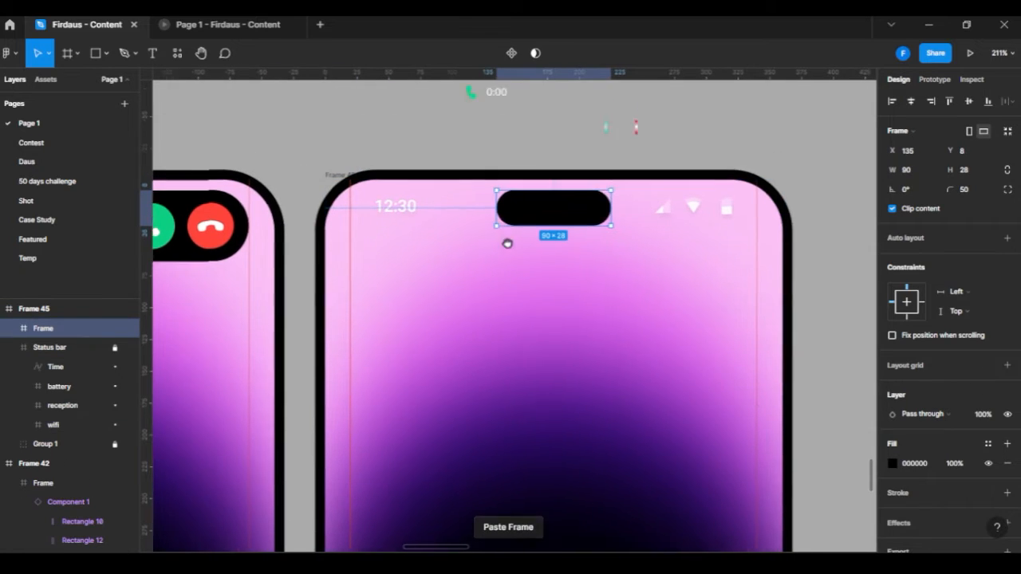
pyautogui.press('Escape')
# Set the third screen's pill width to 156, matching the narrow reference pill, and centre it horizontally in the screen.
pyautogui.click(457, 141)
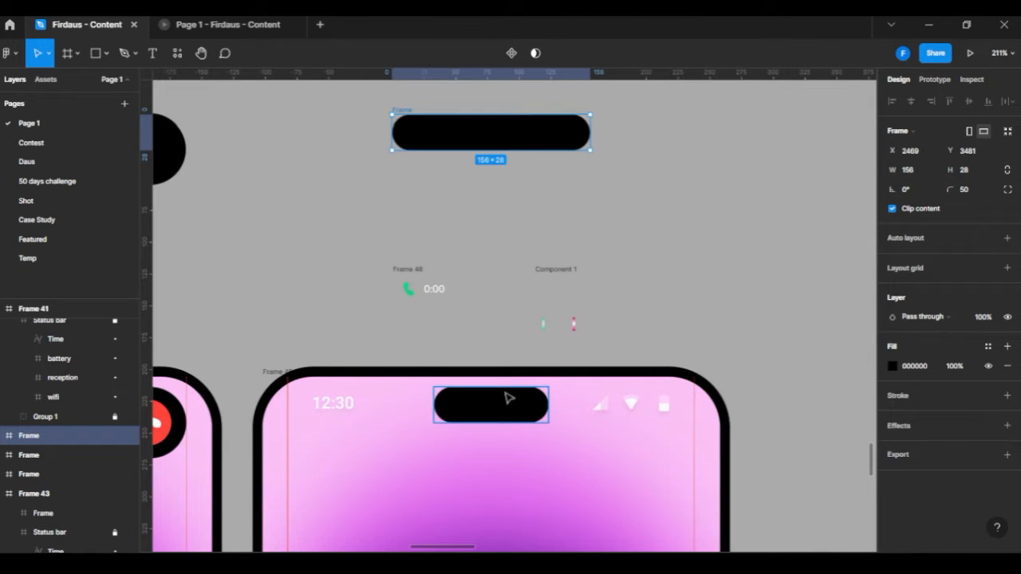
pyautogui.click(522, 391)
pyautogui.click(924, 166)
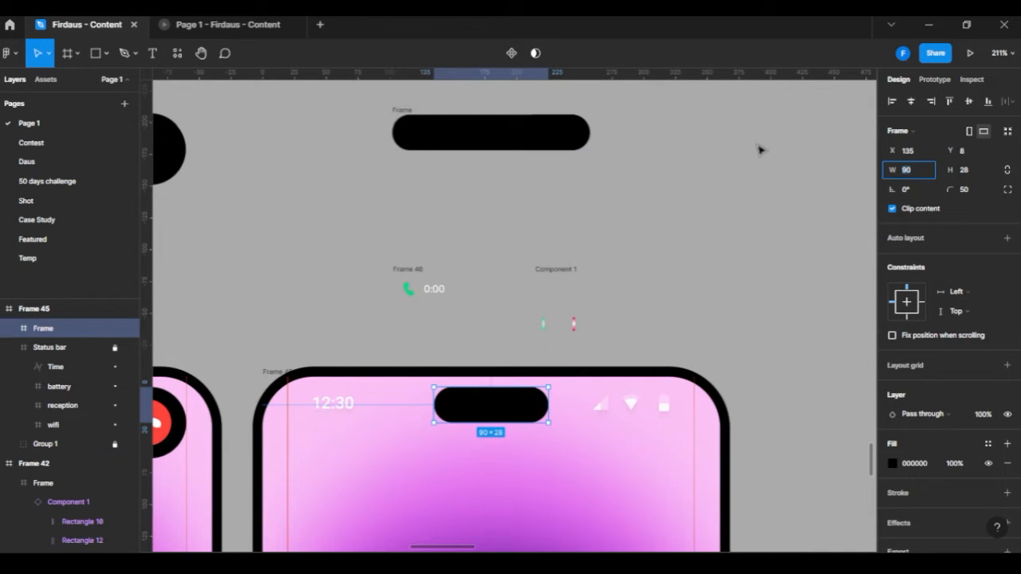
pyautogui.write('156')
pyautogui.press('Return')
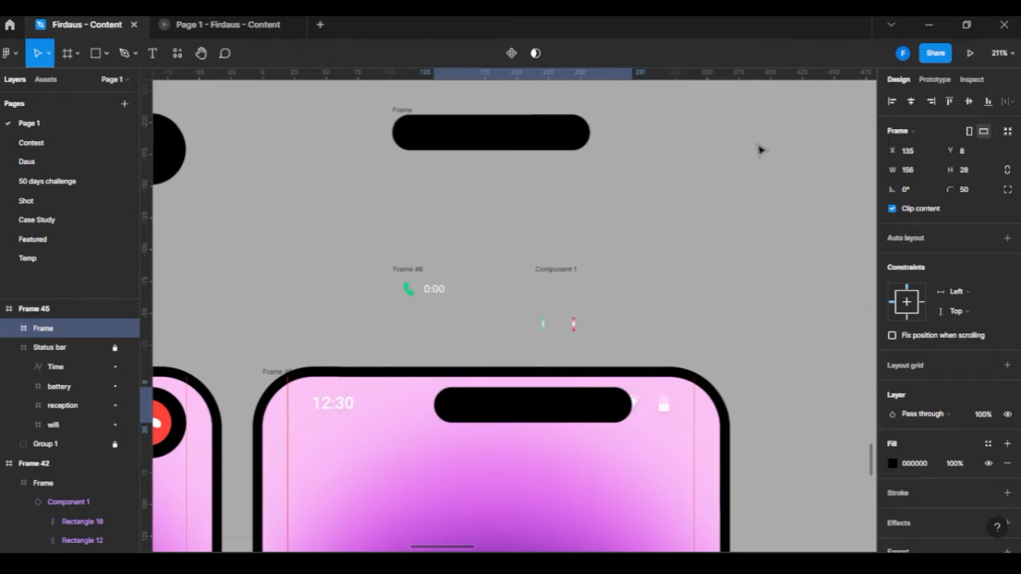
pyautogui.click(908, 102)
pyautogui.moveTo(689, 306); pyautogui.dragTo(684, 245)
pyautogui.click(656, 252)
# Place the green phone icon and 0:00 timer group at the left end of the third screen's pill and centre it vertically.
pyautogui.moveTo(583, 232); pyautogui.dragTo(703, 177)
pyautogui.scroll(2, 549, 180)
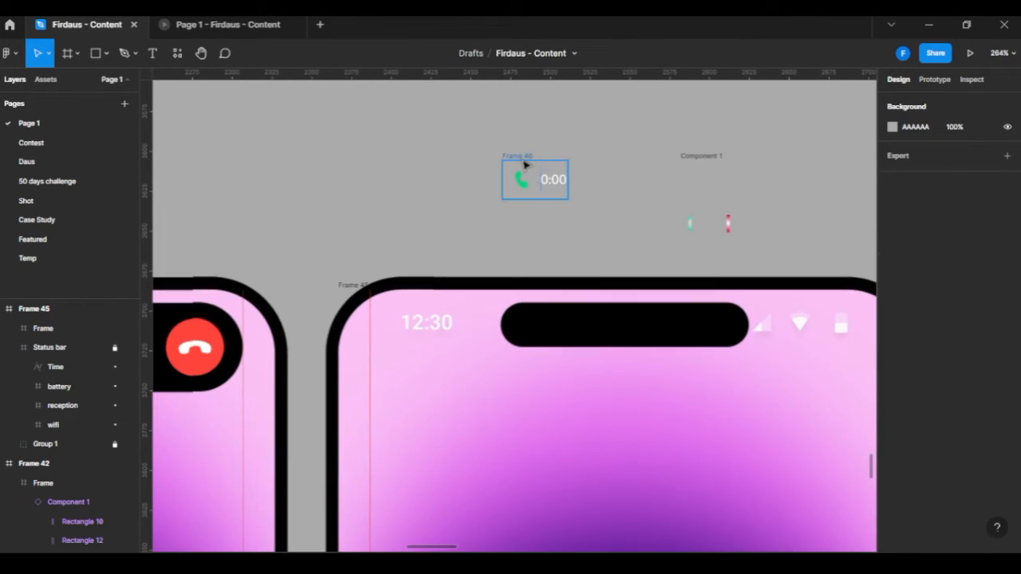
pyautogui.click(523, 162)
pyautogui.moveTo(603, 221); pyautogui.dragTo(586, 192)
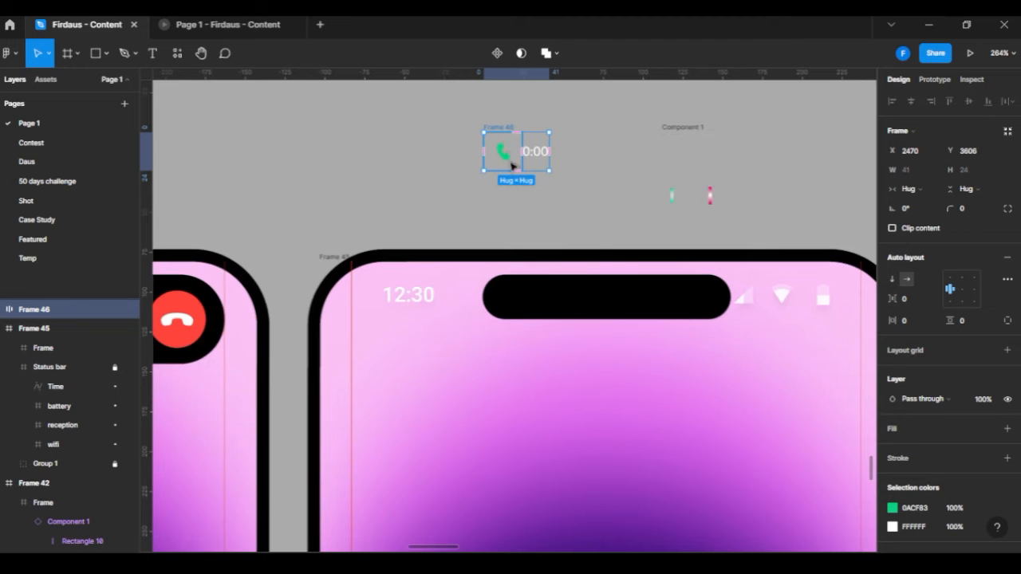
pyautogui.moveTo(511, 165); pyautogui.dragTo(512, 313)
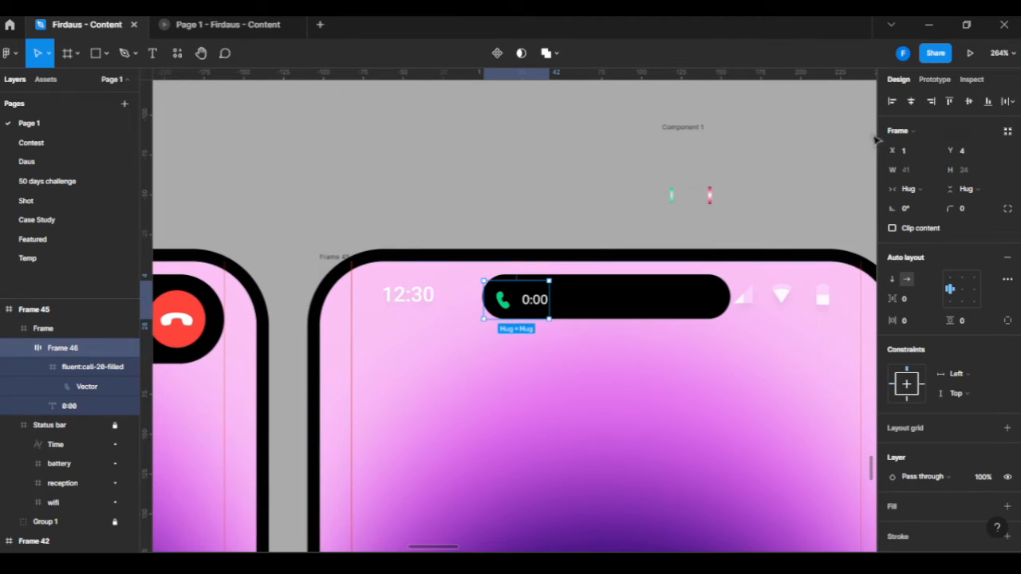
pyautogui.click(968, 102)
# Draw a 2 × 9 rectangle just right of the existing green gradient bar, at X 2590, Y 3641.
pyautogui.moveTo(784, 235); pyautogui.dragTo(613, 247)
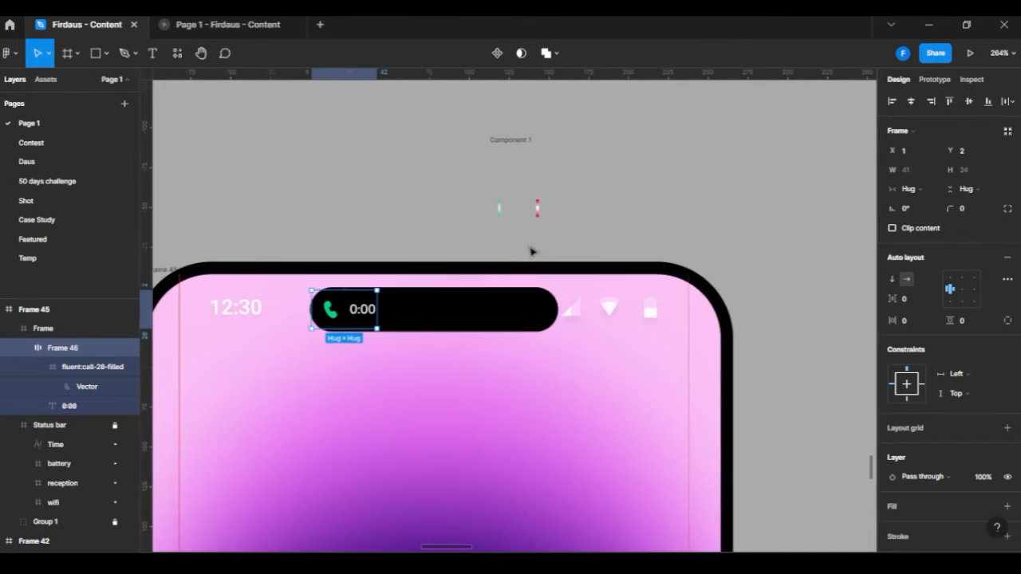
pyautogui.scroll(5, 524, 152)
pyautogui.scroll(3, 488, 208)
pyautogui.scroll(2, 526, 307)
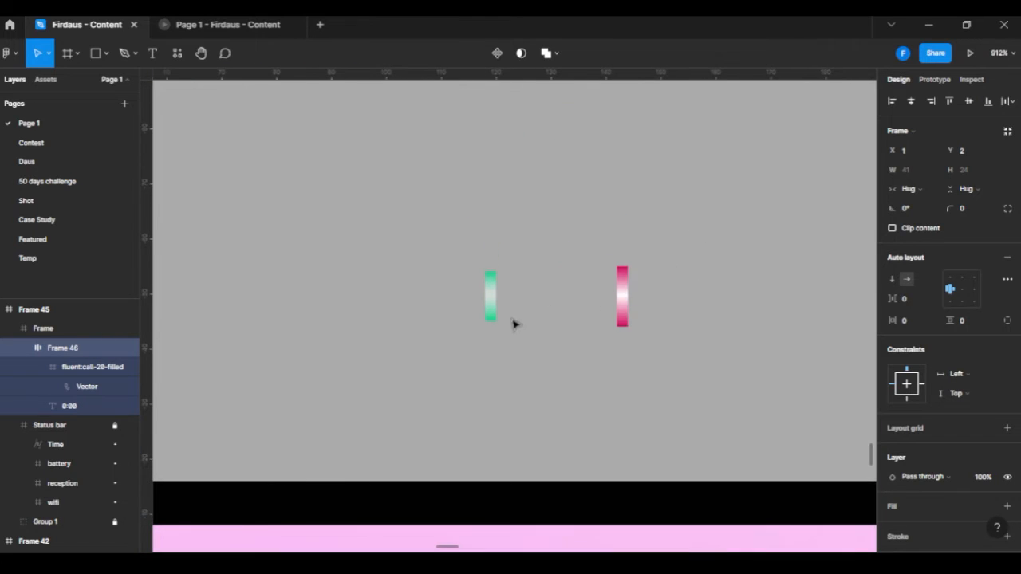
pyautogui.scroll(-5, 478, 382)
pyautogui.scroll(6, 494, 335)
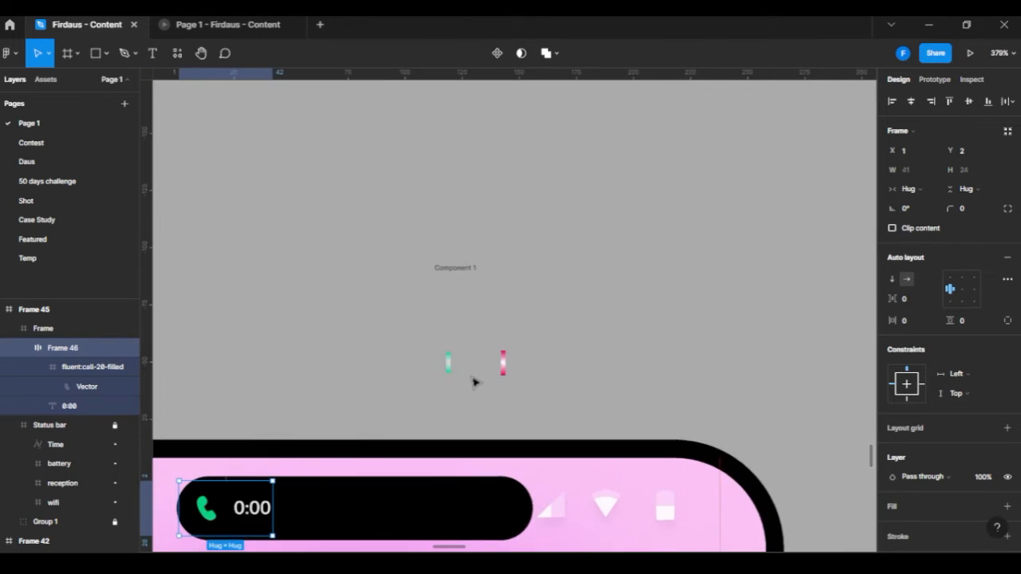
pyautogui.click(433, 295)
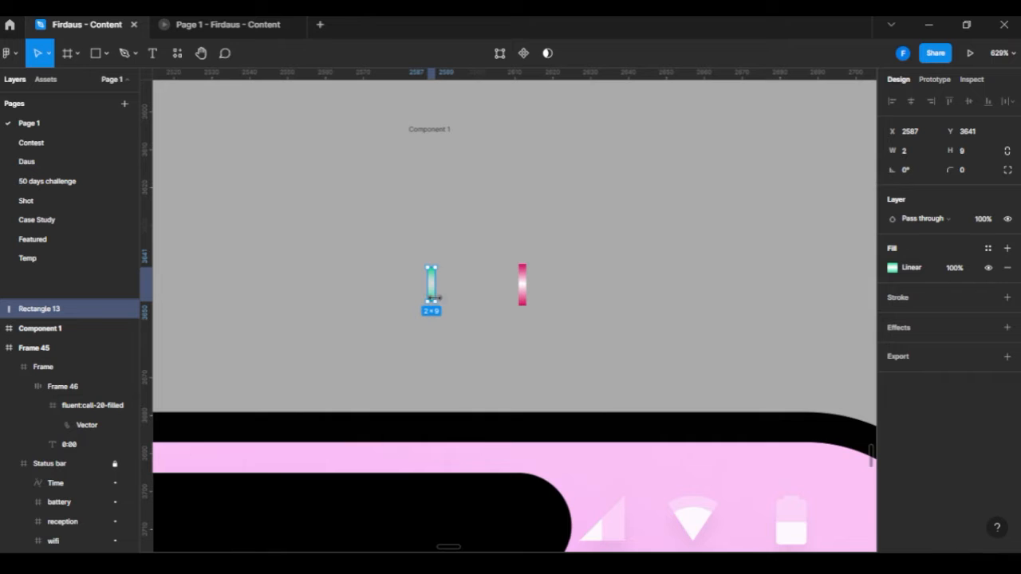
pyautogui.scroll(5, 433, 291)
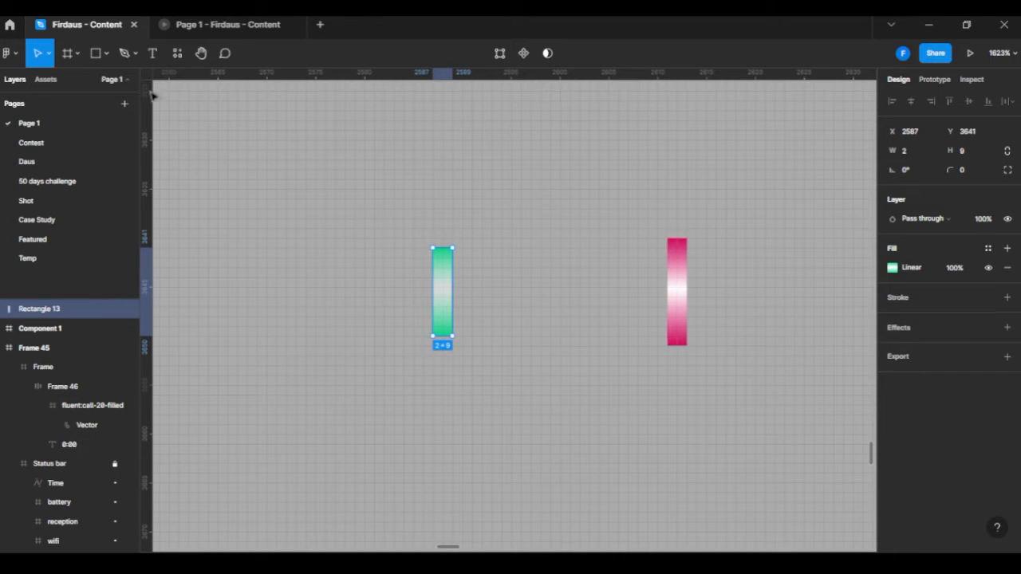
pyautogui.click(73, 55)
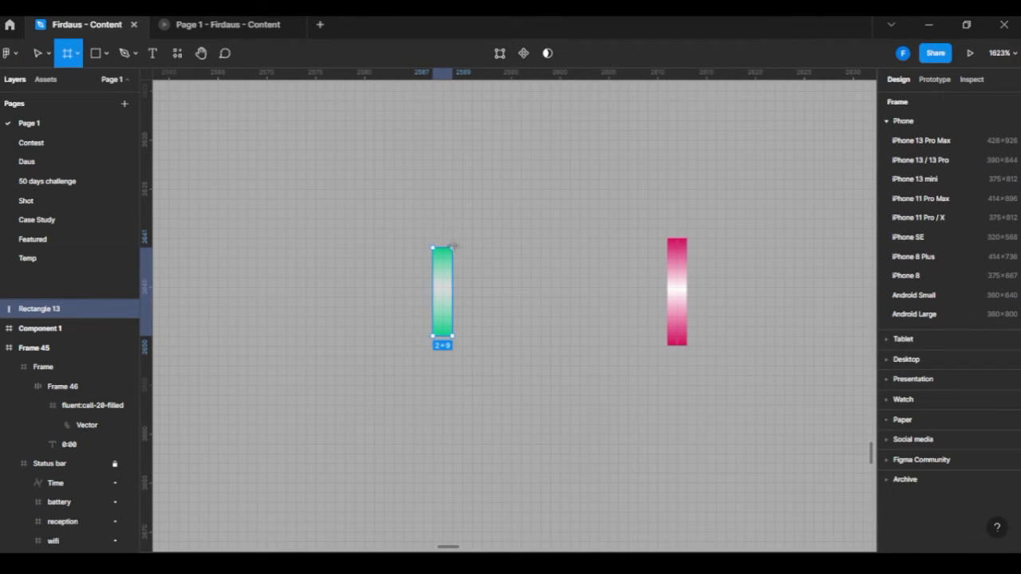
pyautogui.click(95, 52)
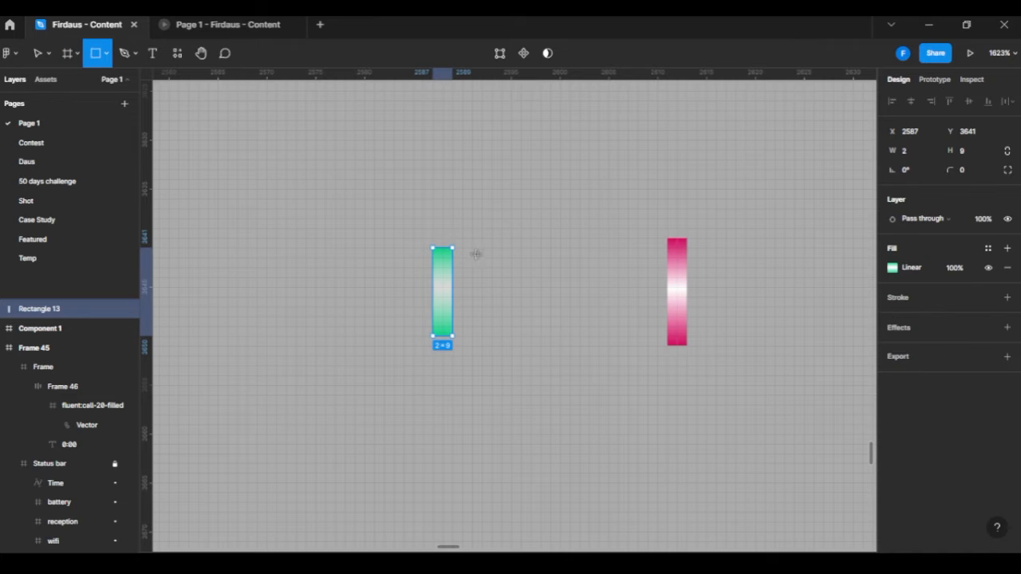
pyautogui.moveTo(461, 248); pyautogui.dragTo(484, 344)
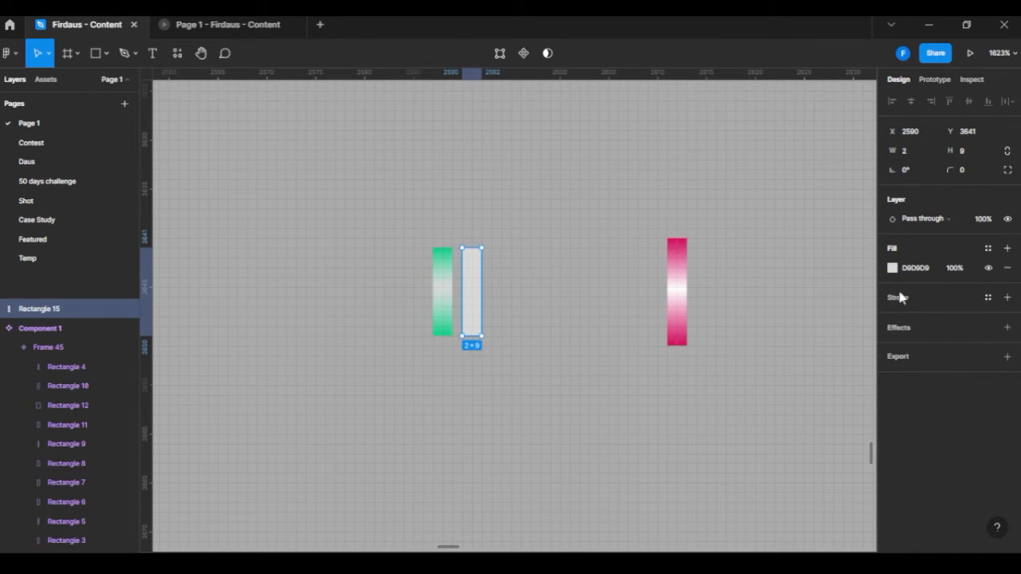
# Give the new rectangle a linear gradient fill with green 0ACF83 at both ends and a white FFFFFF stop in the middle.
pyautogui.click(892, 268)
pyautogui.click(767, 239)
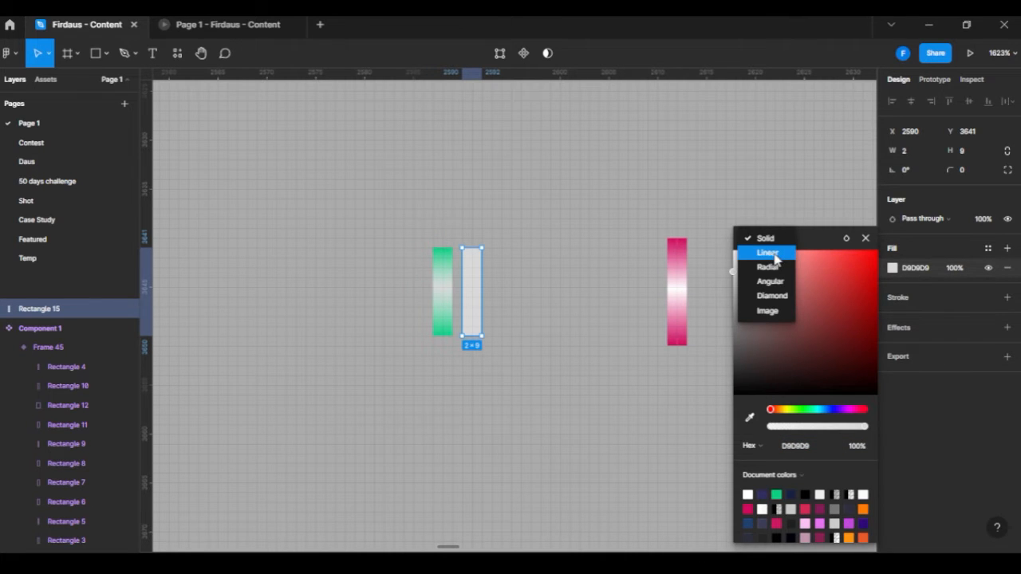
pyautogui.click(771, 254)
pyautogui.click(863, 222)
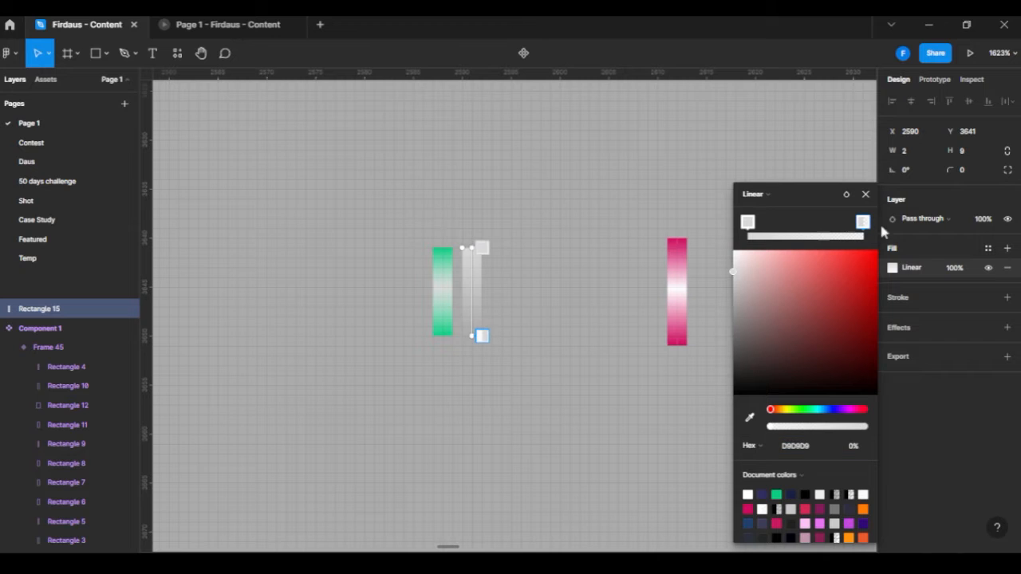
pyautogui.click(777, 495)
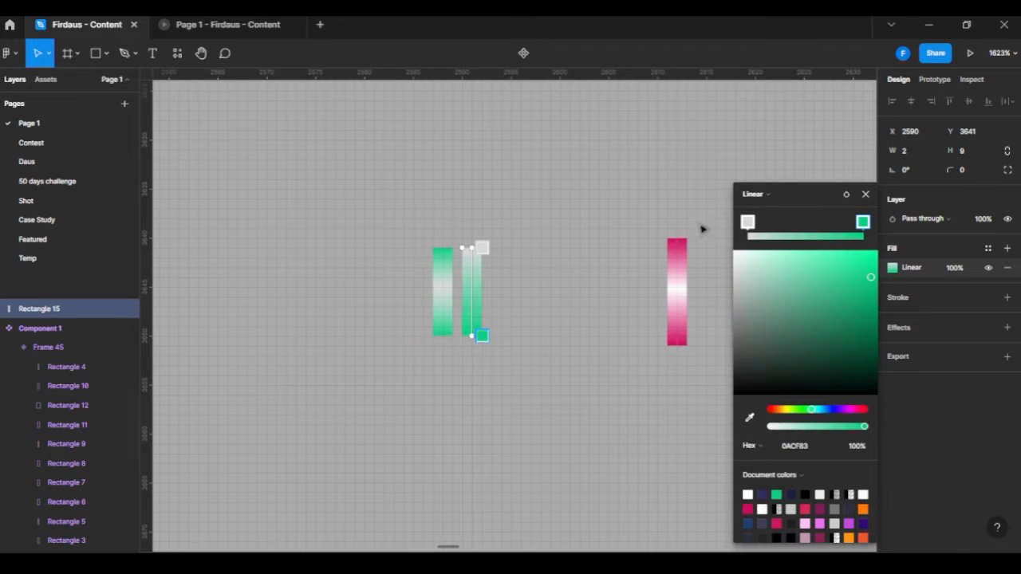
pyautogui.click(747, 223)
pyautogui.click(776, 495)
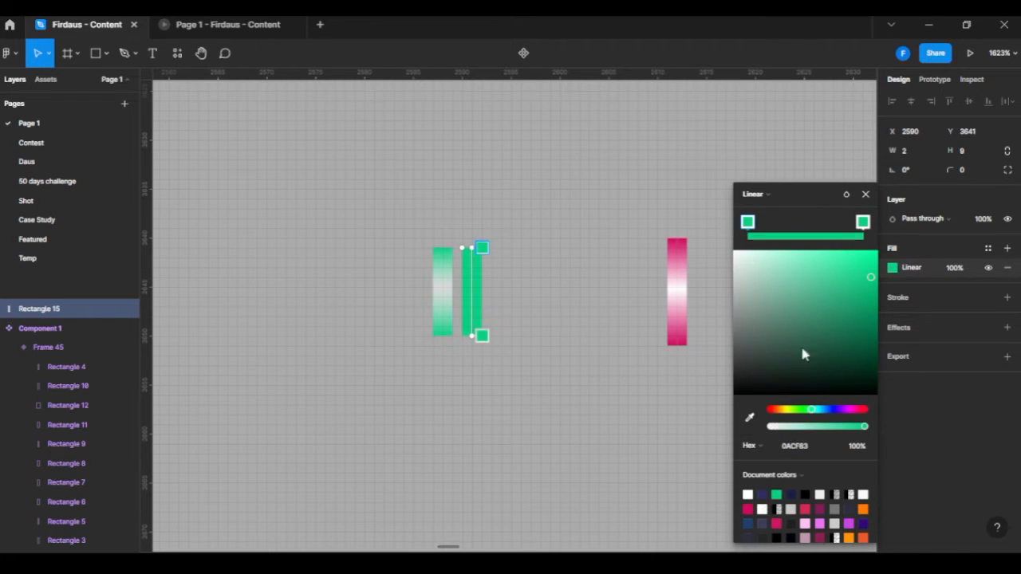
pyautogui.click(803, 231)
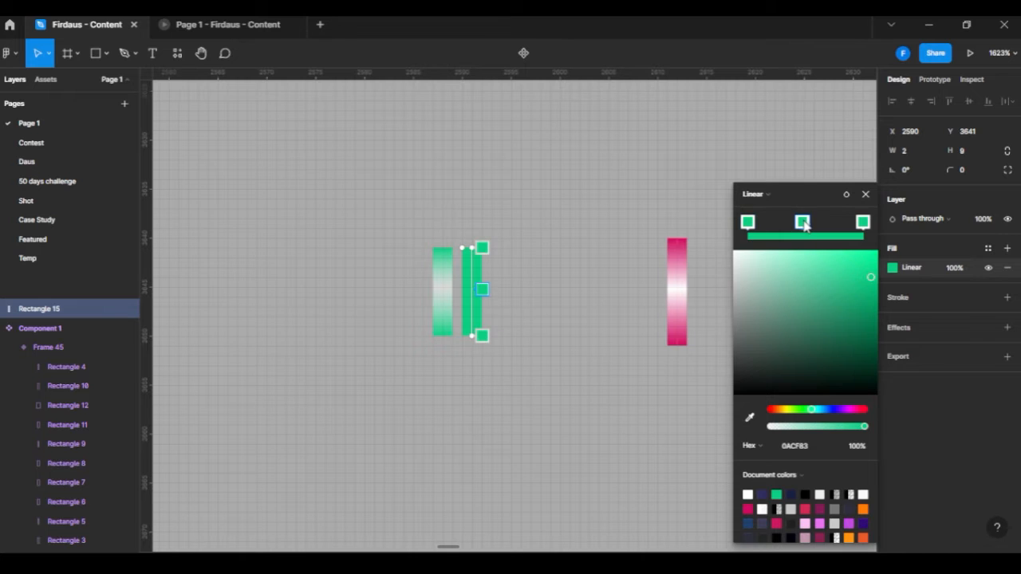
pyautogui.moveTo(843, 319); pyautogui.dragTo(732, 250)
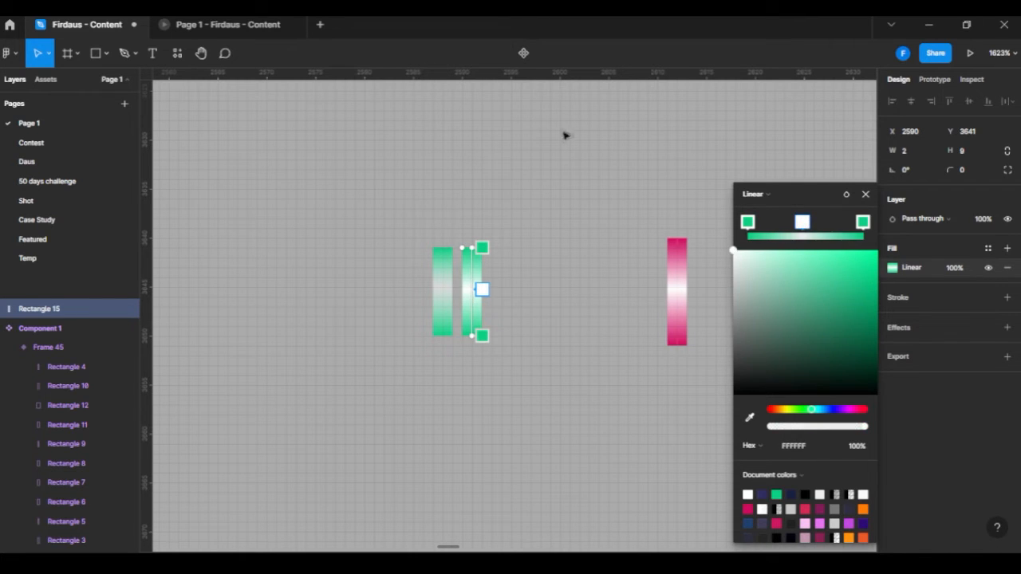
pyautogui.click(866, 194)
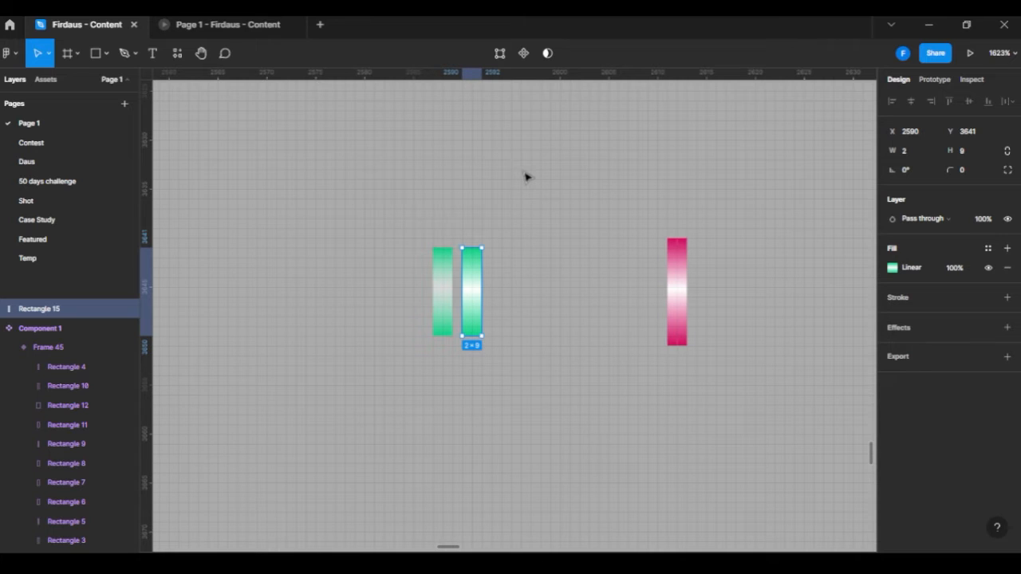
# Duplicate the new green-and-white bar six times to the right, spacing the copies evenly 3 px apart up to the pink bar.
pyautogui.click(446, 288)
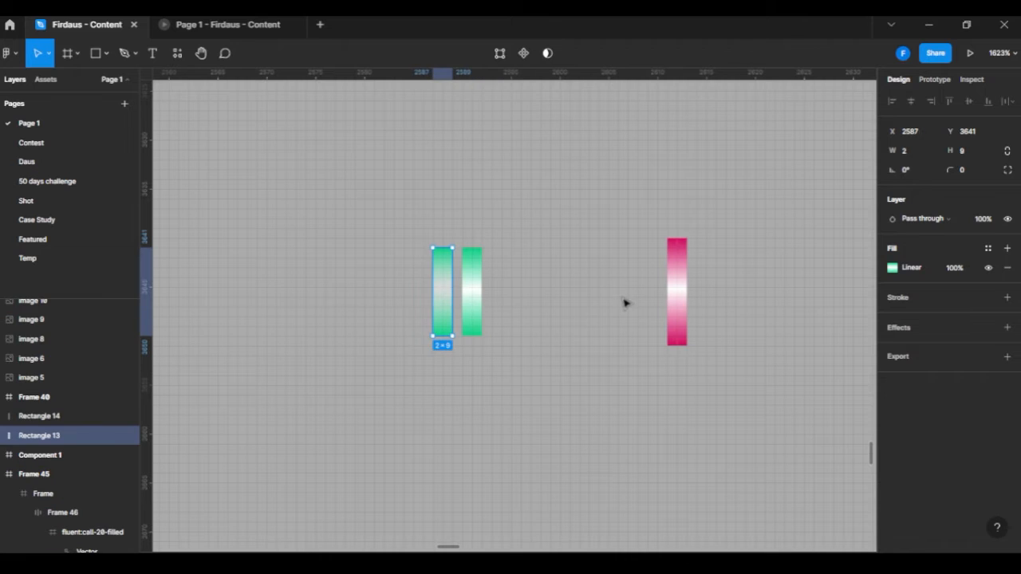
pyautogui.click(571, 308)
pyautogui.click(463, 301)
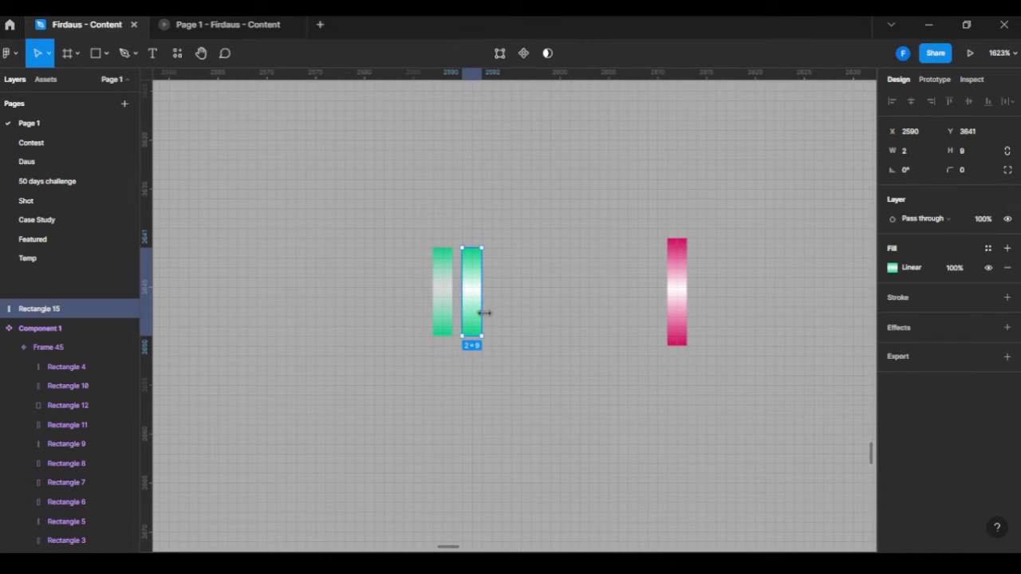
pyautogui.hotkey('ctrl', 'd')
pyautogui.moveTo(476, 319); pyautogui.dragTo(511, 316)
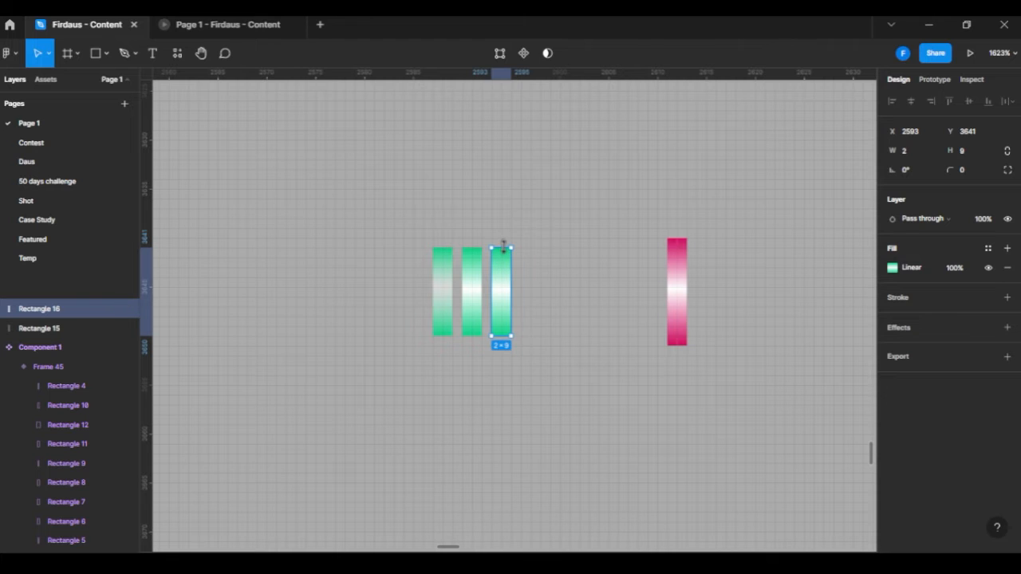
pyautogui.hotkey('ctrl', 'd')
pyautogui.hotkey('ctrl', 'd')
pyautogui.hotkey('ctrl', 'd')
pyautogui.hotkey('ctrl', 'd')
pyautogui.hotkey('ctrl', 'd')
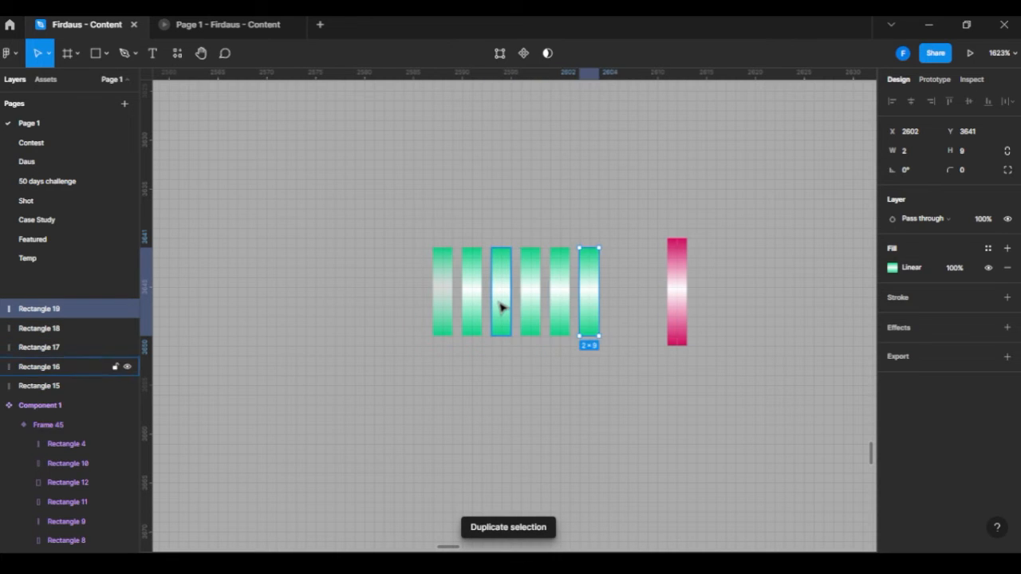
# Trim the pink bar's top and bottom to a height of 9 so it lines up with the green bars.
pyautogui.hscroll(4, 529, 319)
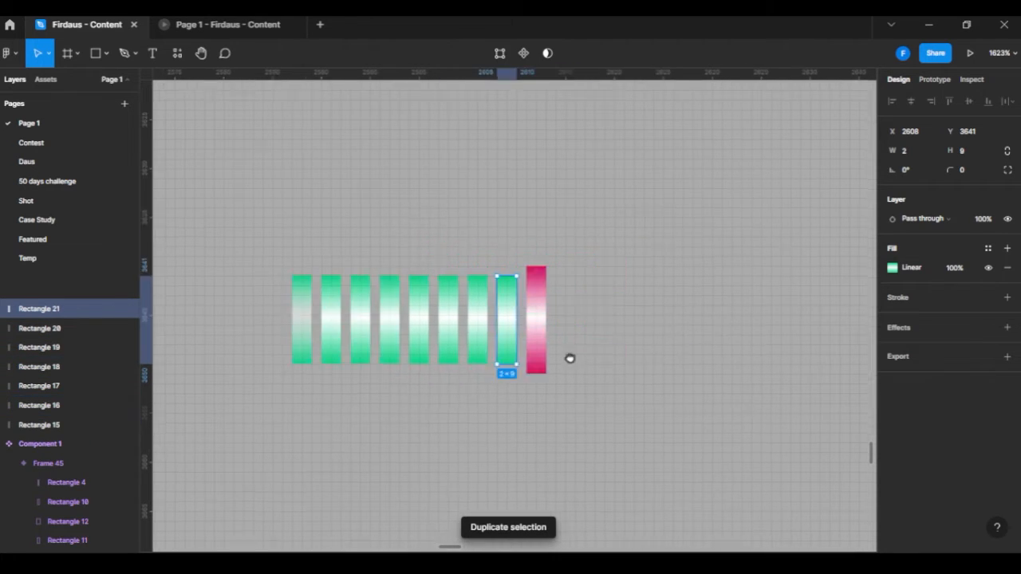
pyautogui.click(524, 335)
pyautogui.moveTo(518, 268); pyautogui.dragTo(518, 279)
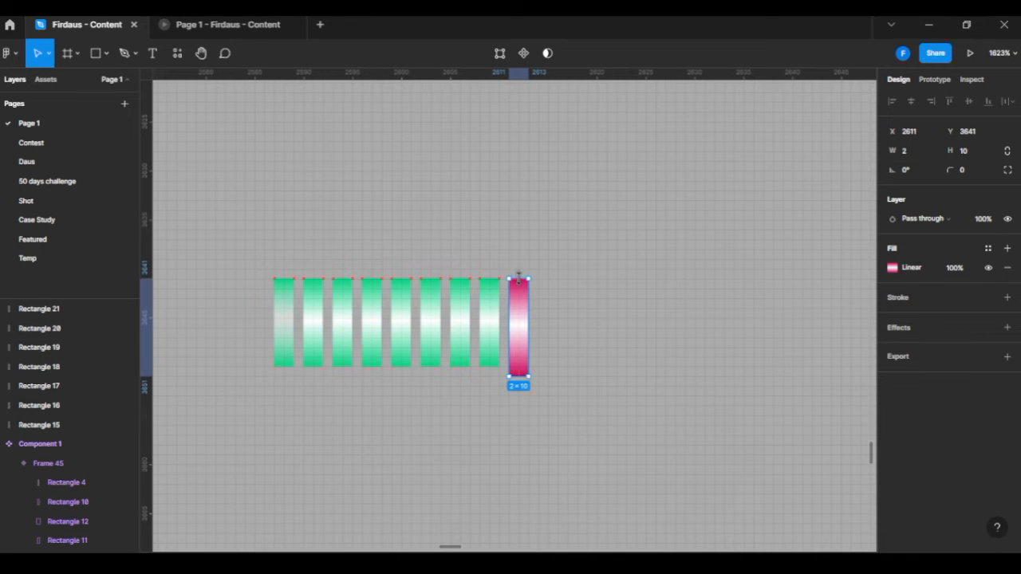
pyautogui.moveTo(519, 376); pyautogui.dragTo(551, 338)
# Duplicate the pink bar twice to the right, at X 2614 and X 2617.
pyautogui.hotkey('ctrl', 'd')
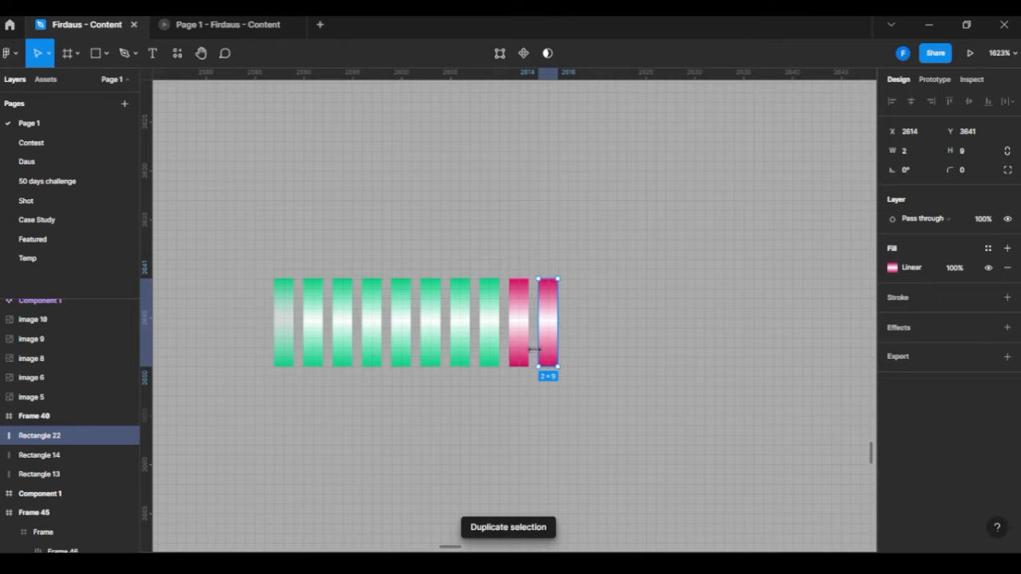
pyautogui.moveTo(584, 376); pyautogui.dragTo(631, 290)
pyautogui.hotkey('ctrl', 'd')
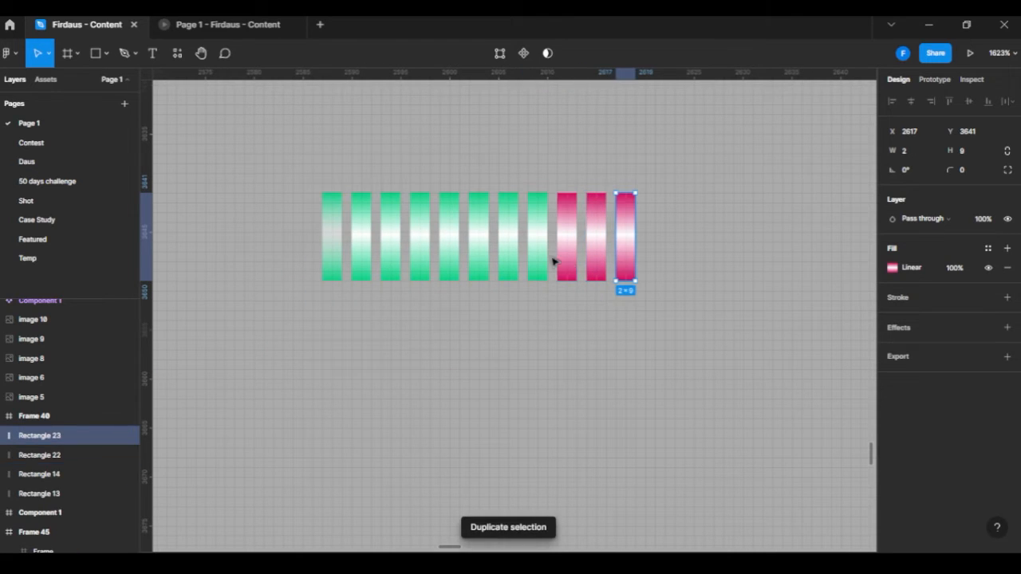
# Delete the two leftmost green bars from the row.
pyautogui.moveTo(271, 170); pyautogui.dragTo(338, 238)
pyautogui.moveTo(391, 320); pyautogui.dragTo(310, 365)
pyautogui.press('Delete')
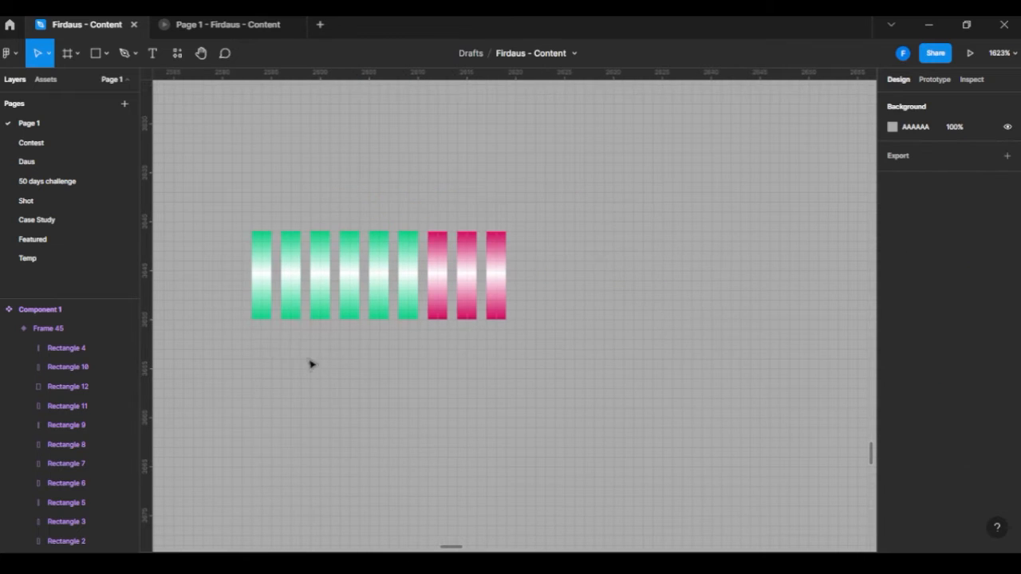
# Lengthen the second green bar from the left by 2 px at both its upper and lower ends.
pyautogui.moveTo(293, 293); pyautogui.dragTo(330, 336)
pyautogui.moveTo(406, 298); pyautogui.dragTo(319, 312)
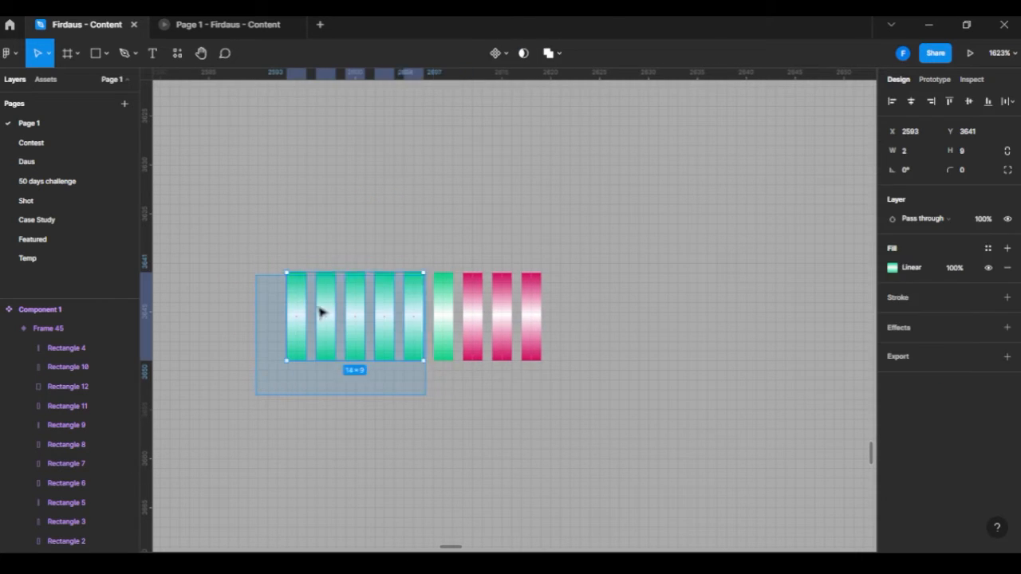
pyautogui.click(327, 316)
pyautogui.moveTo(324, 271); pyautogui.dragTo(325, 251)
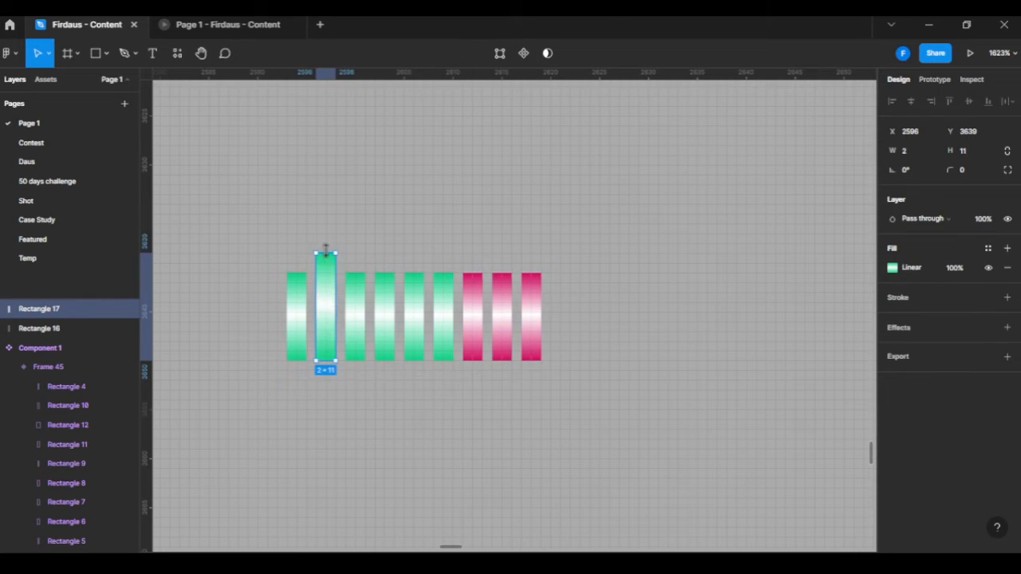
pyautogui.moveTo(323, 363); pyautogui.dragTo(324, 380)
# Shorten the first green bar by 1 px at each end and lengthen the third green bar at both ends to a height of 11.
pyautogui.click(295, 342)
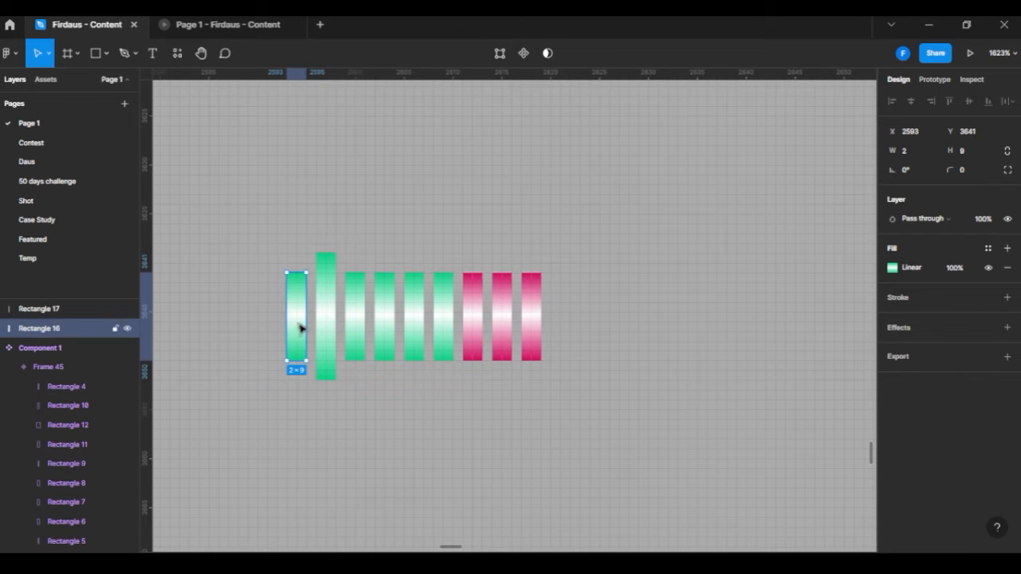
pyautogui.moveTo(295, 272); pyautogui.dragTo(295, 282)
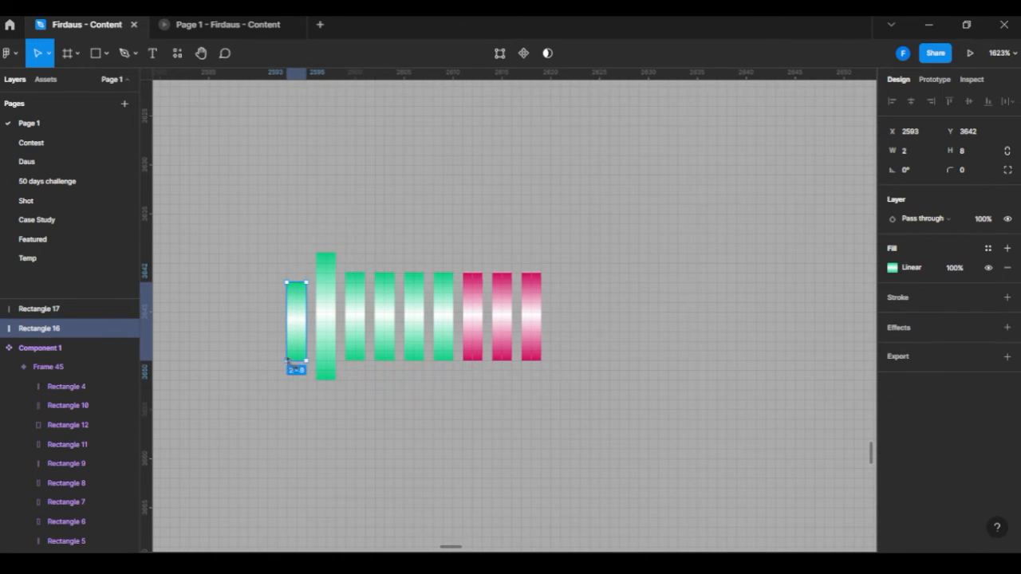
pyautogui.moveTo(288, 360); pyautogui.dragTo(293, 349)
pyautogui.click(361, 295)
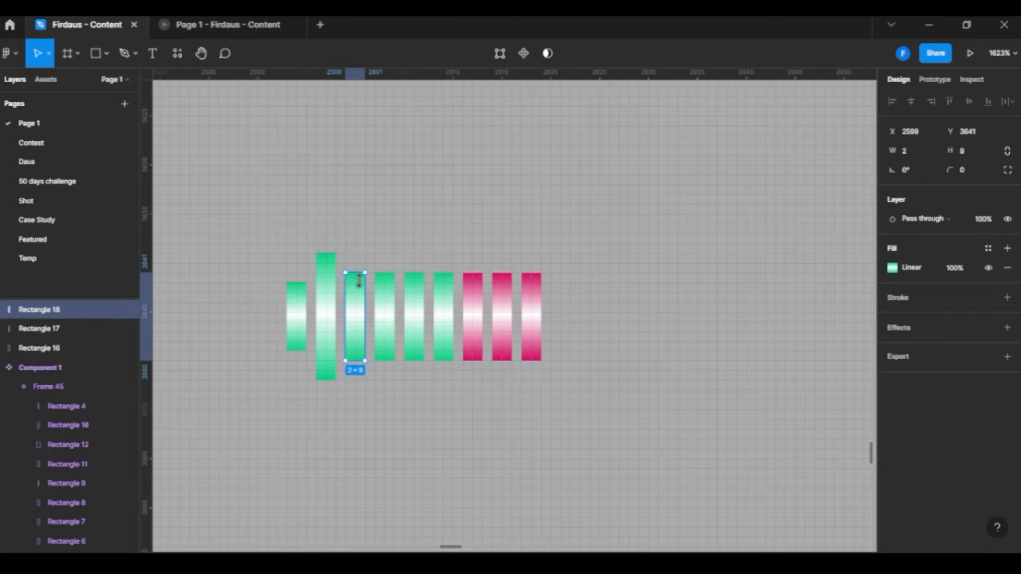
pyautogui.moveTo(359, 275)
pyautogui.mouseDown()
pyautogui.moveTo(357, 294)
pyautogui.moveTo(355, 265)
pyautogui.mouseUp()
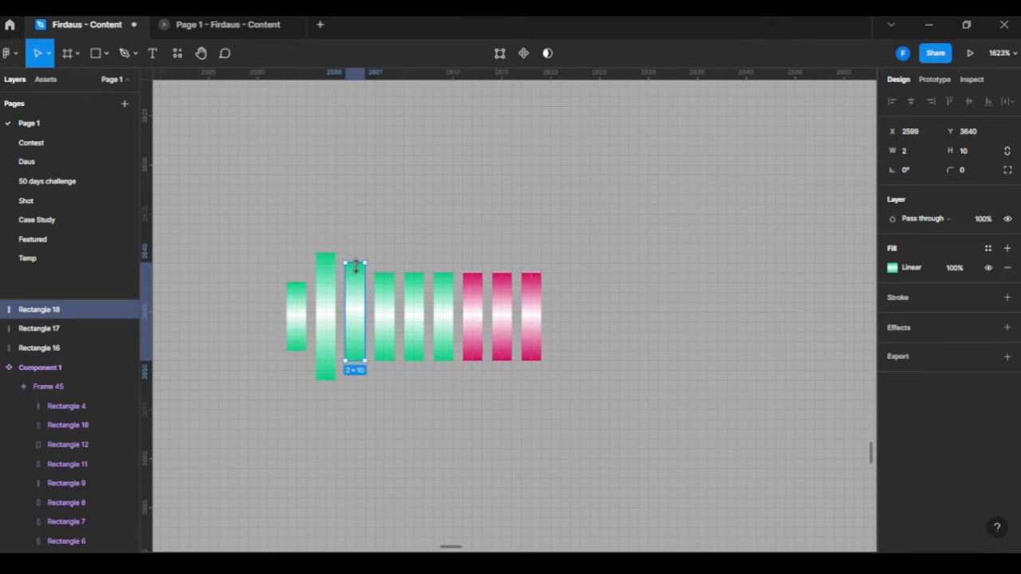
pyautogui.moveTo(352, 363); pyautogui.dragTo(352, 373)
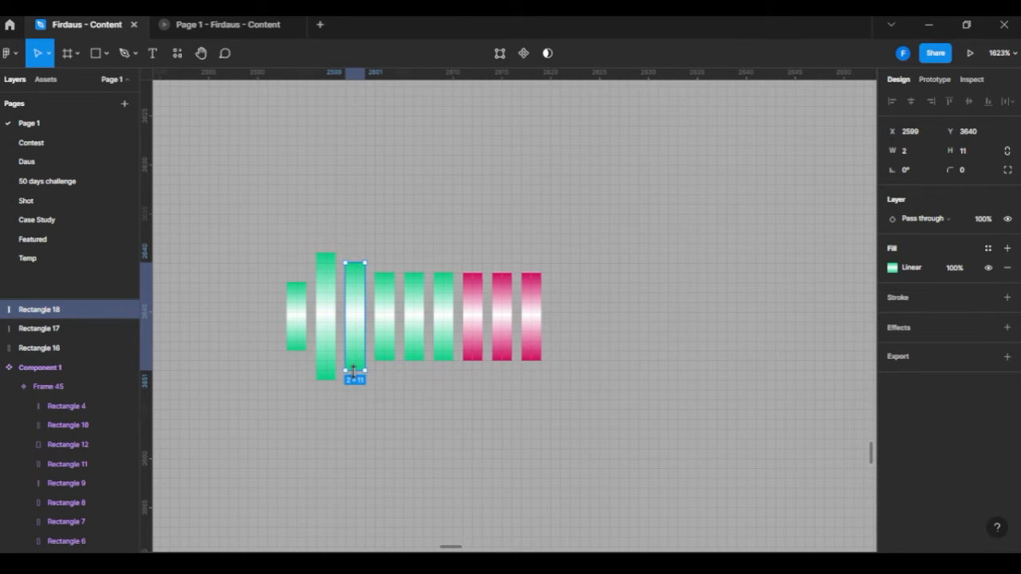
# Shorten the fourth green bar to about 5 high and the fifth to about 3 high, trimming both ends equally.
pyautogui.click(385, 344)
pyautogui.moveTo(386, 272); pyautogui.dragTo(386, 298)
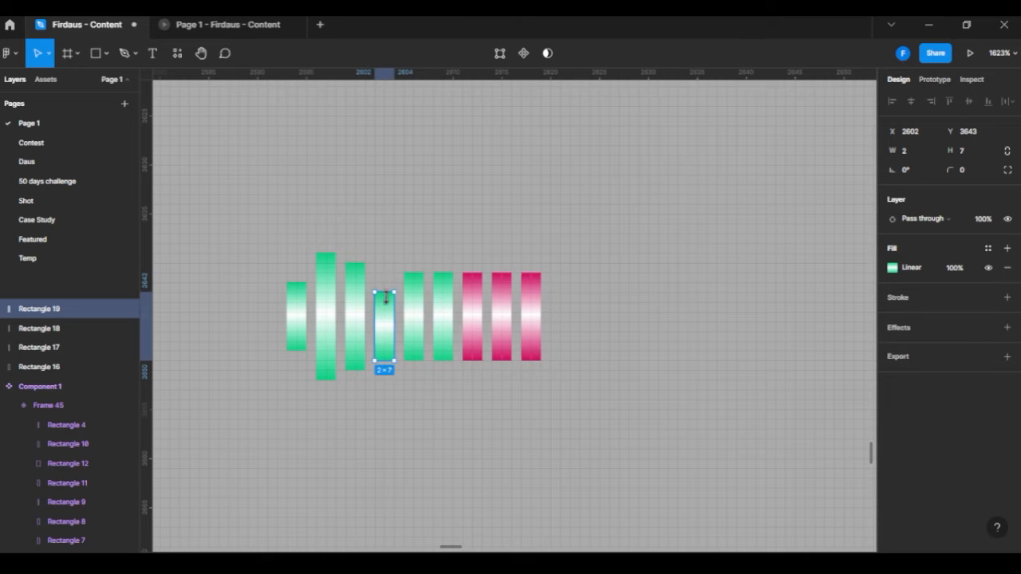
pyautogui.moveTo(379, 363); pyautogui.dragTo(380, 342)
pyautogui.click(413, 319)
pyautogui.moveTo(413, 273); pyautogui.dragTo(413, 306)
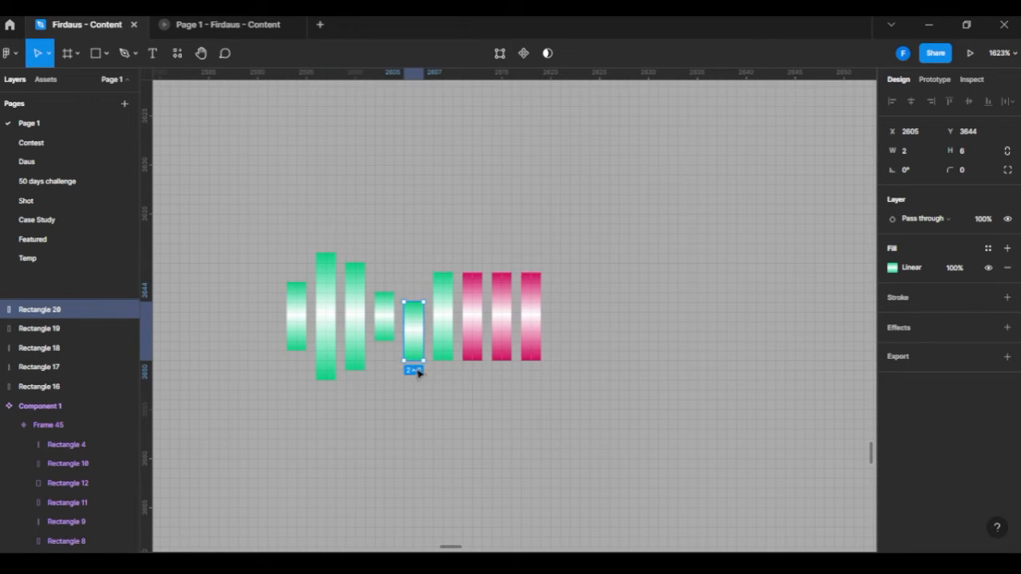
pyautogui.moveTo(413, 360); pyautogui.dragTo(413, 330)
# Lengthen the first pink bar by 2 px at both its upper and lower ends.
pyautogui.click(443, 305)
pyautogui.click(472, 297)
pyautogui.moveTo(471, 272); pyautogui.dragTo(472, 253)
pyautogui.moveTo(472, 360); pyautogui.dragTo(471, 380)
# Shorten the second pink bar by 1 px at each end and the third pink bar to a height of 4.
pyautogui.click(501, 319)
pyautogui.moveTo(510, 273); pyautogui.dragTo(502, 283)
pyautogui.moveTo(500, 361); pyautogui.dragTo(501, 351)
pyautogui.click(531, 319)
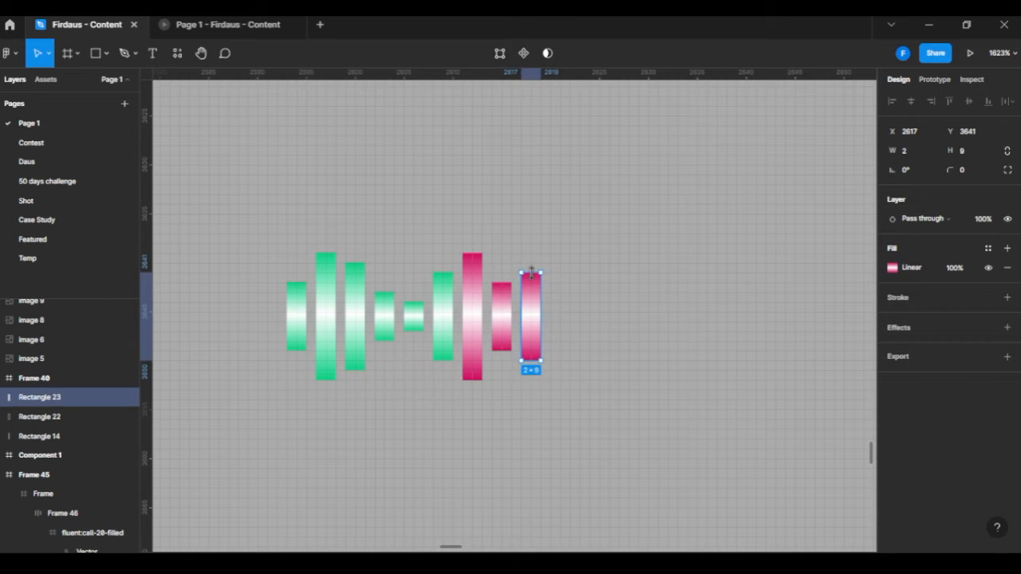
pyautogui.moveTo(531, 273); pyautogui.dragTo(531, 302)
pyautogui.moveTo(527, 361); pyautogui.dragTo(528, 341)
# Set the width of the empty Component 1 frame above the bars to 40.
pyautogui.scroll(-3, 527, 341)
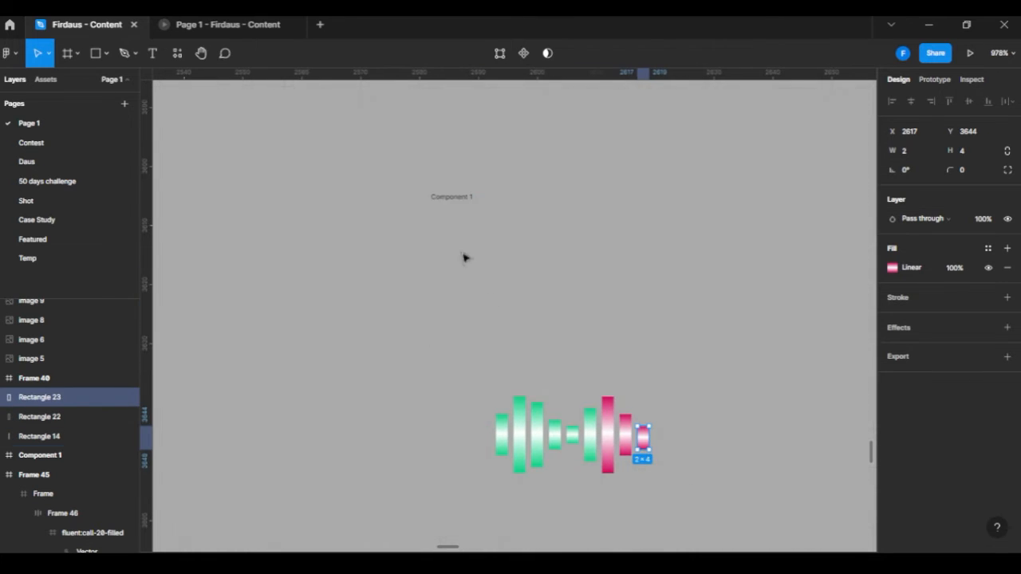
pyautogui.moveTo(750, 515); pyautogui.dragTo(429, 354)
pyautogui.click(460, 213)
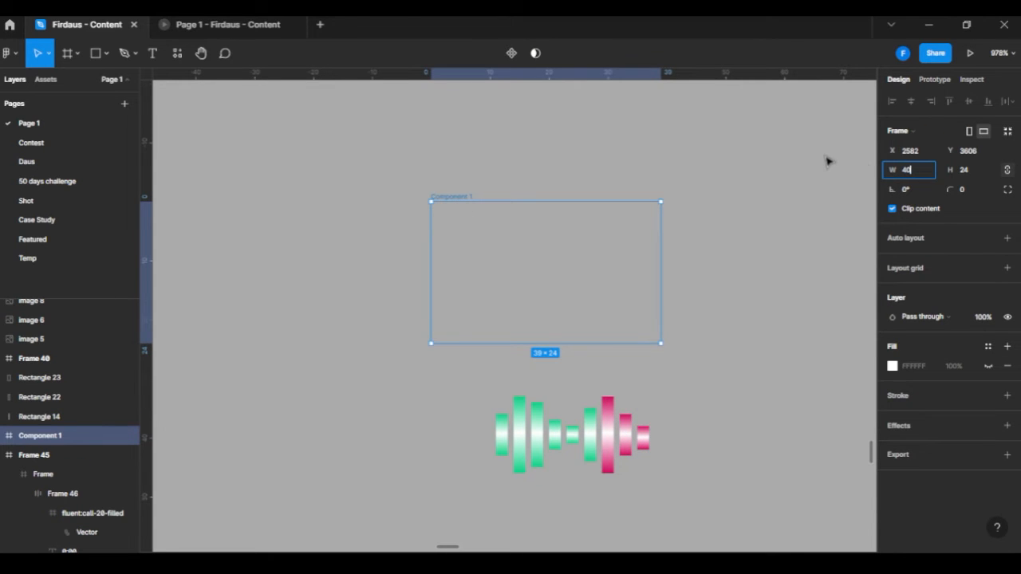
pyautogui.press('Return')
# Move all the sound-wave bars into the centre of the Component 1 frame.
pyautogui.moveTo(710, 518); pyautogui.dragTo(436, 359)
pyautogui.moveTo(577, 433); pyautogui.dragTo(549, 279)
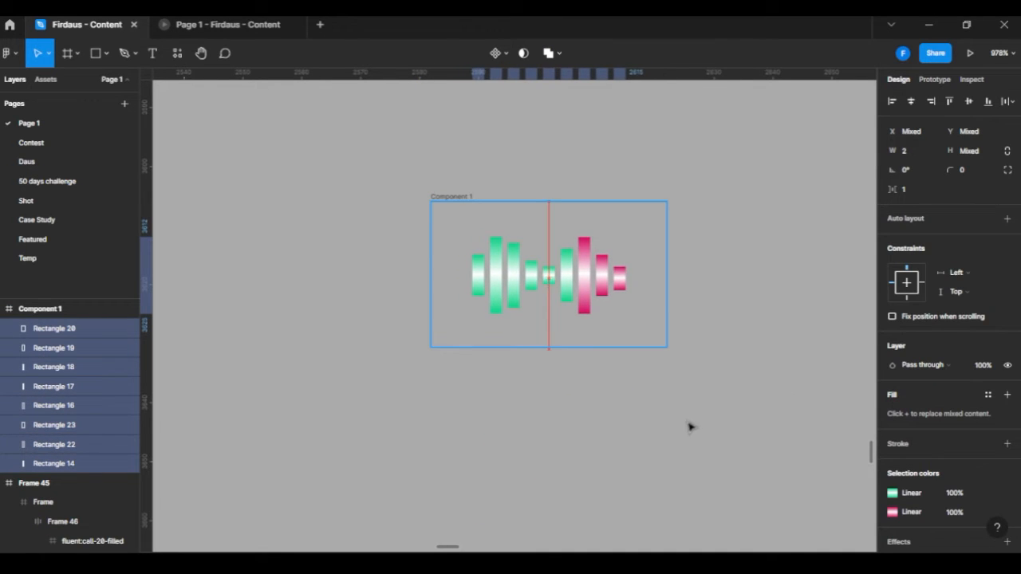
pyautogui.click(473, 209)
# Duplicate the Component 1 frame with its bars and place the copy directly below it at Y 3634.
pyautogui.click(457, 197)
pyautogui.rightClick(457, 200)
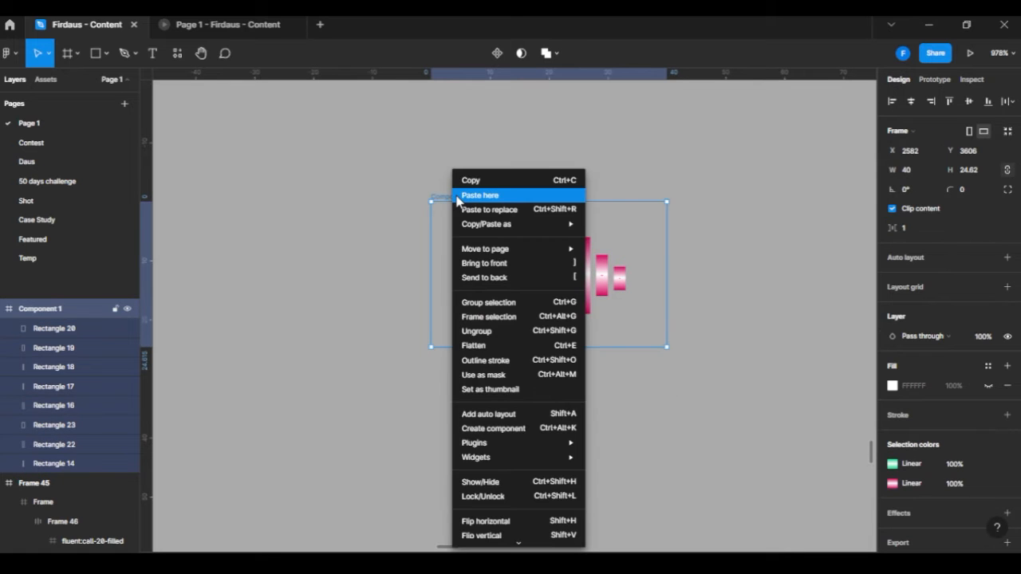
pyautogui.click(366, 251)
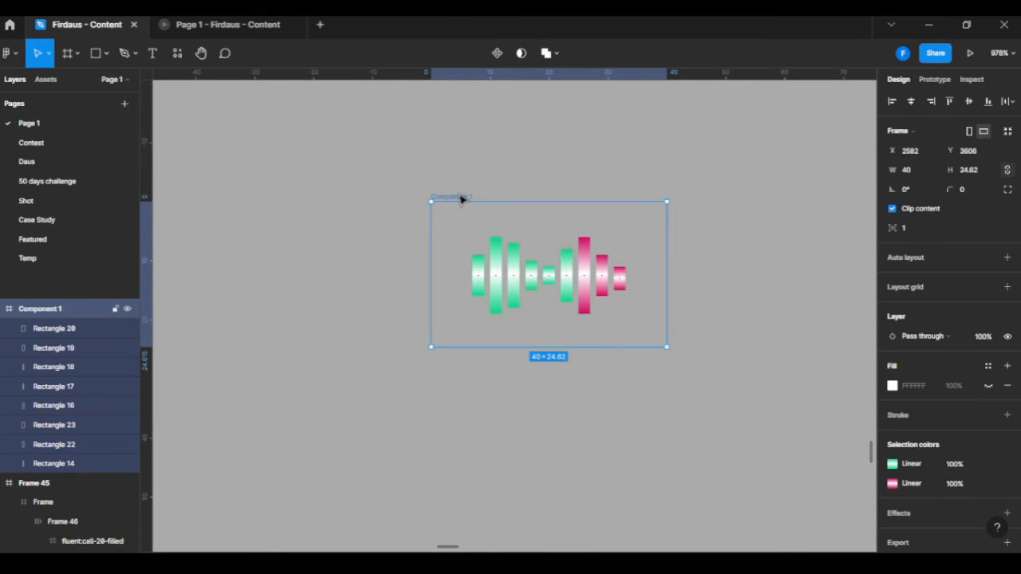
pyautogui.hotkey('ctrl', 'd')
pyautogui.moveTo(622, 197); pyautogui.dragTo(339, 360)
# Shorten the first pink bar in the Component 2 frame to about 5 high, trimming both ends.
pyautogui.scroll(5, 466, 420)
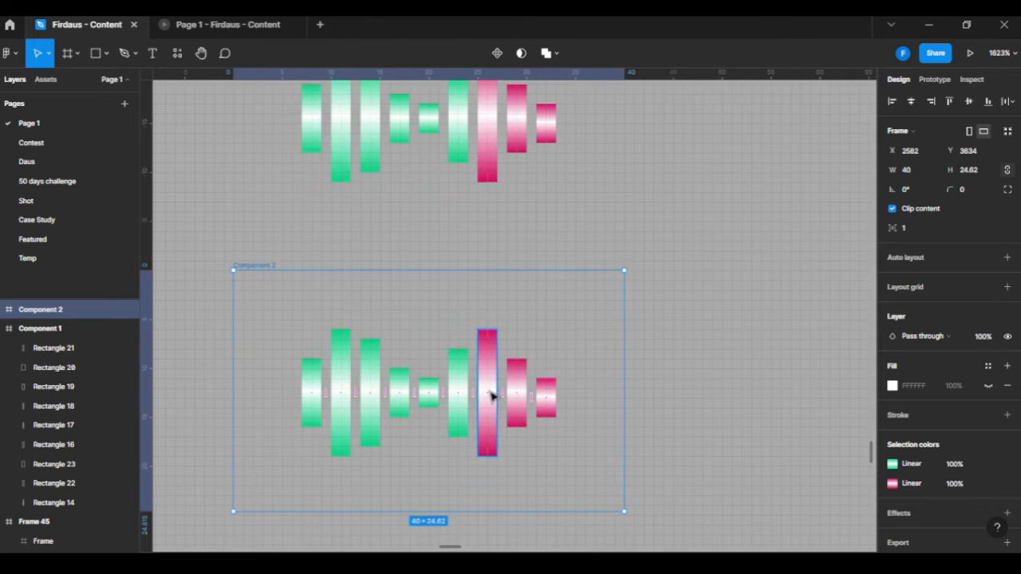
pyautogui.click(492, 340)
pyautogui.moveTo(488, 330); pyautogui.dragTo(488, 369)
pyautogui.moveTo(484, 455); pyautogui.dragTo(516, 431)
# Lengthen Component 2's second pink bar upward by 1 px and its third pink bar at both ends to about 13 high.
pyautogui.click(515, 430)
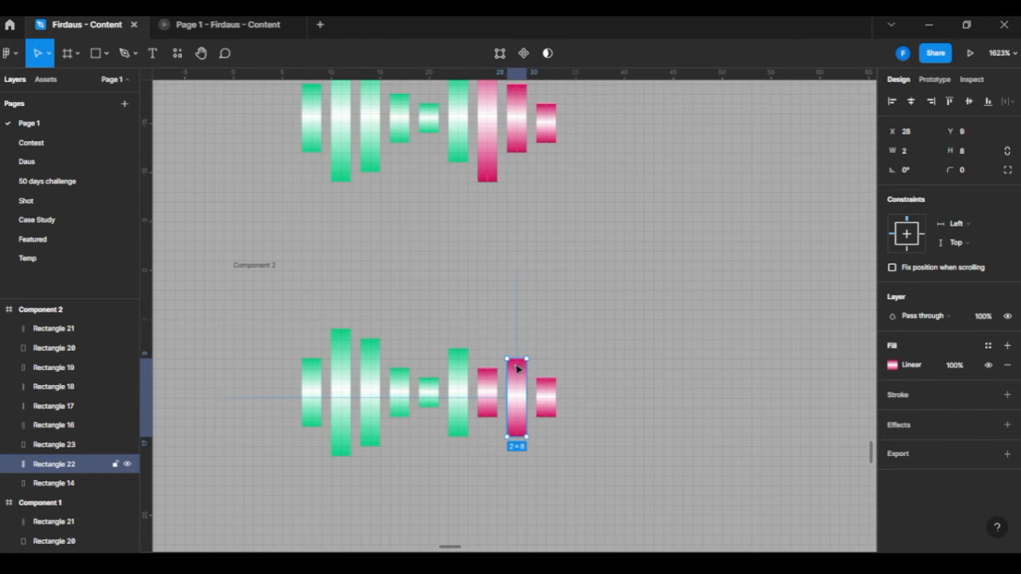
pyautogui.moveTo(517, 360); pyautogui.dragTo(544, 334)
pyautogui.click(545, 384)
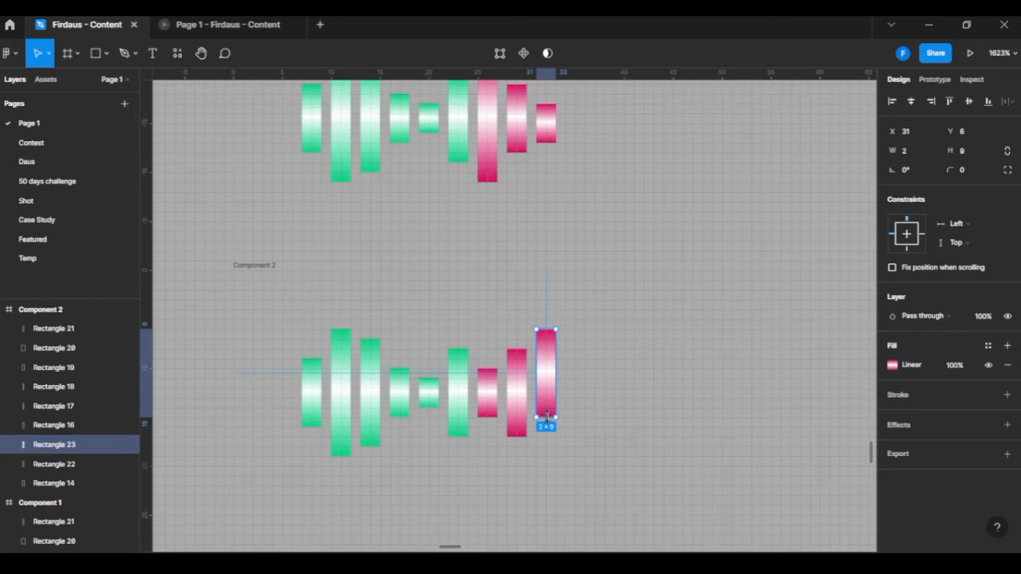
pyautogui.moveTo(546, 413); pyautogui.dragTo(546, 455)
# In Component 2, shorten the sixth green bar to about 5 high and lengthen the fifth green bar to 9 high.
pyautogui.click(467, 408)
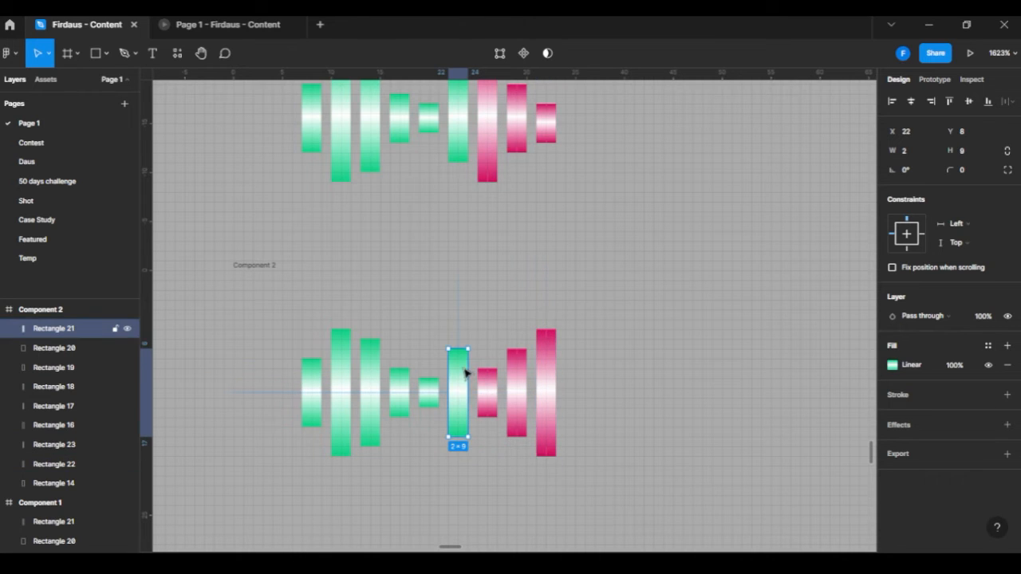
pyautogui.moveTo(460, 348); pyautogui.dragTo(465, 366)
pyautogui.moveTo(458, 435); pyautogui.dragTo(433, 348)
pyautogui.click(428, 390)
pyautogui.moveTo(429, 408); pyautogui.dragTo(429, 436)
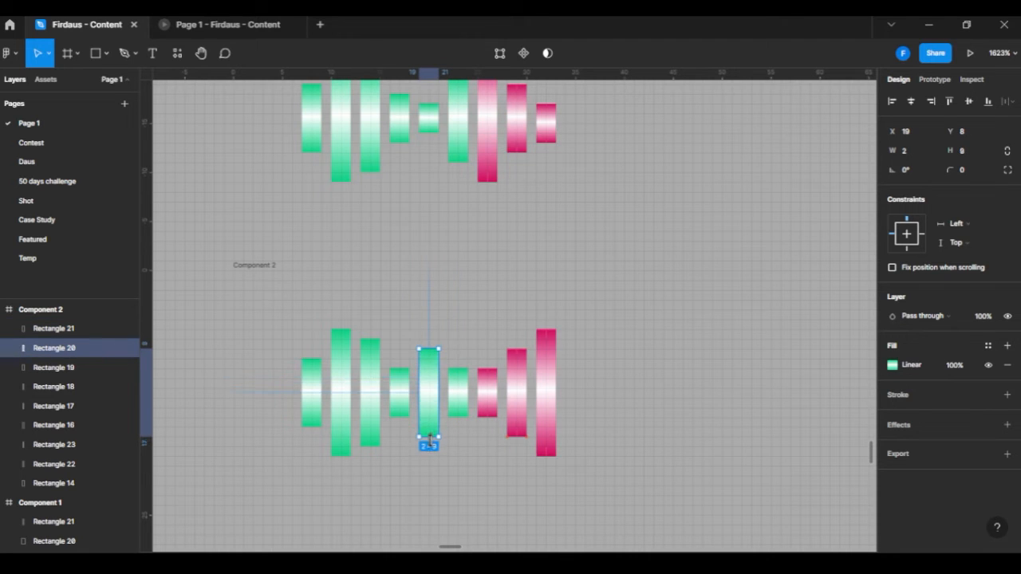
# In Component 2, lengthen the fourth green bar to a height of 11 and shorten the third to a height of 7.
pyautogui.click(400, 394)
pyautogui.moveTo(399, 368); pyautogui.dragTo(399, 341)
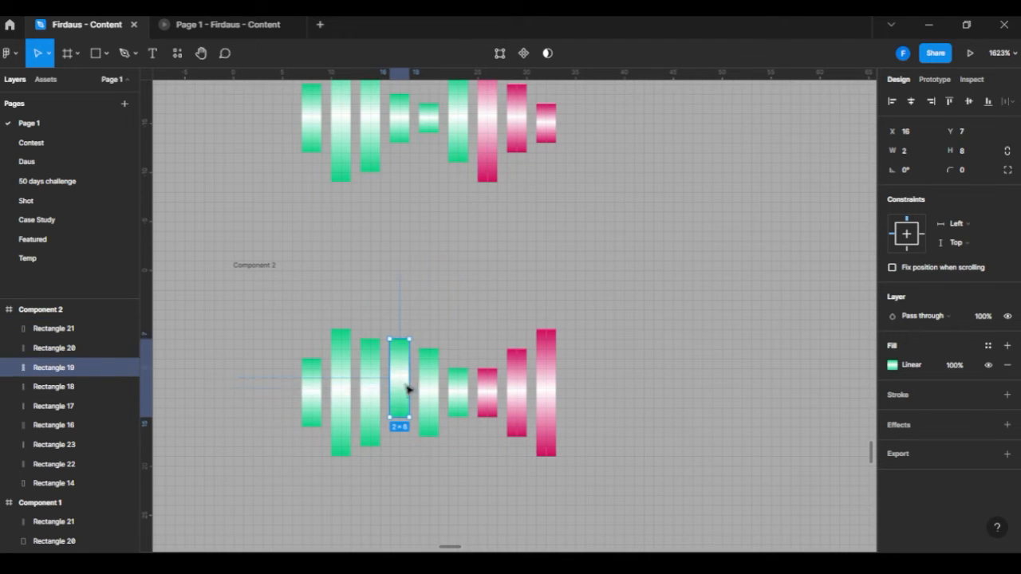
pyautogui.moveTo(399, 416); pyautogui.dragTo(400, 445)
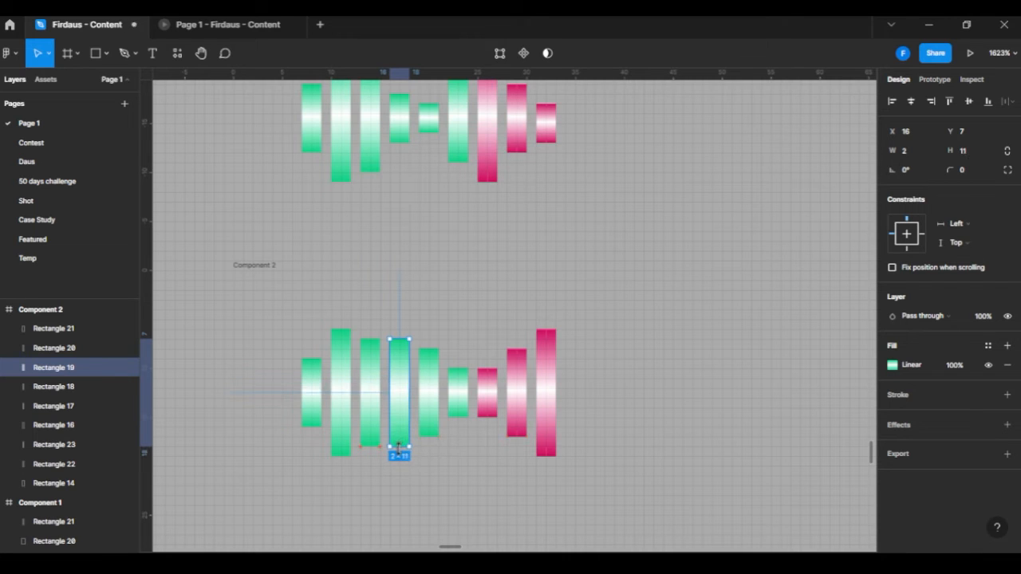
pyautogui.click(370, 375)
pyautogui.moveTo(370, 342); pyautogui.dragTo(376, 360)
pyautogui.moveTo(367, 443); pyautogui.dragTo(372, 428)
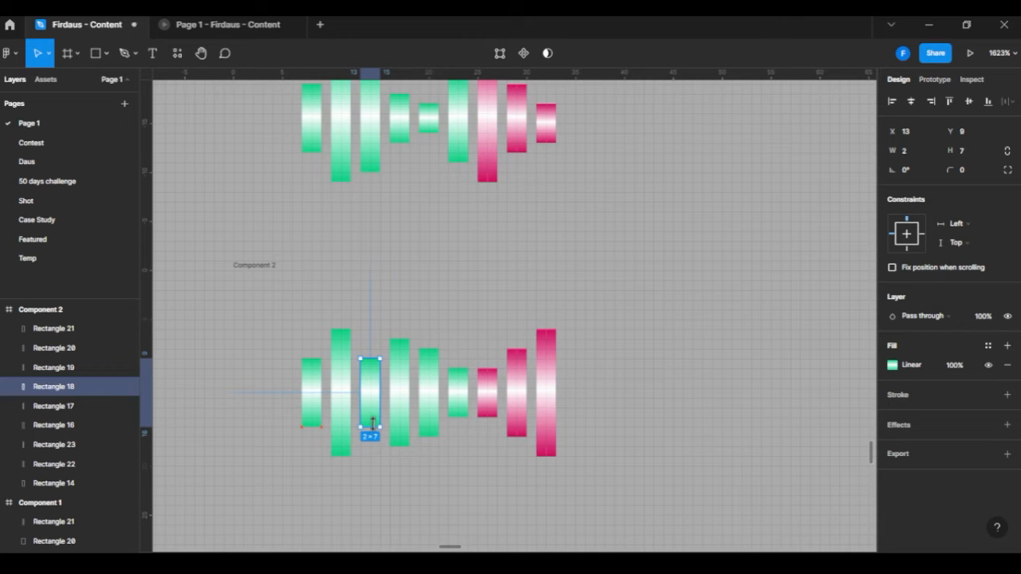
# In Component 2, shorten the second green bar to a height of 4 and the first green bar to a height of 6.
pyautogui.click(340, 344)
pyautogui.moveTo(338, 327); pyautogui.dragTo(341, 377)
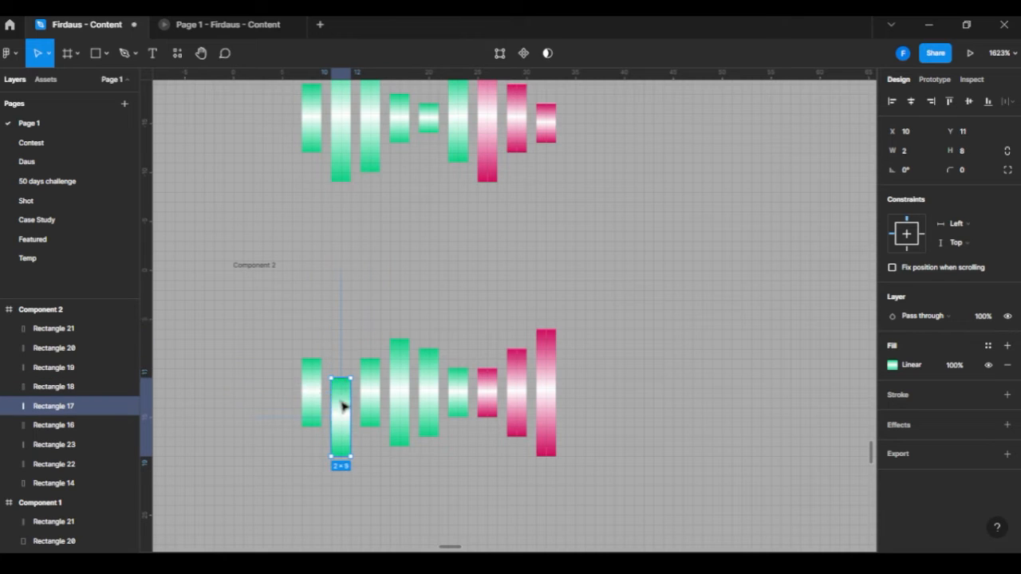
pyautogui.moveTo(340, 455); pyautogui.dragTo(343, 416)
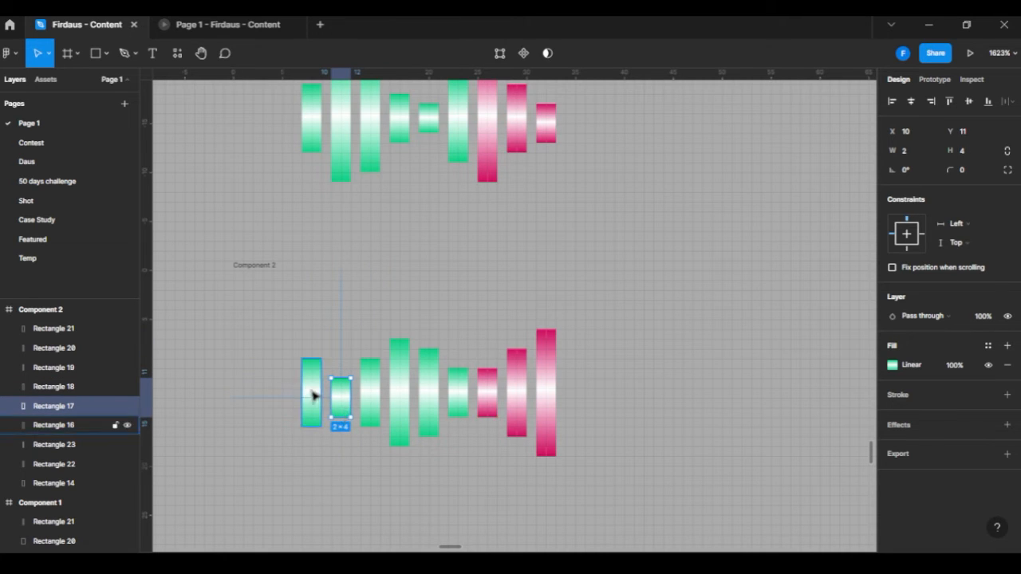
pyautogui.click(312, 389)
pyautogui.moveTo(316, 358); pyautogui.dragTo(320, 368)
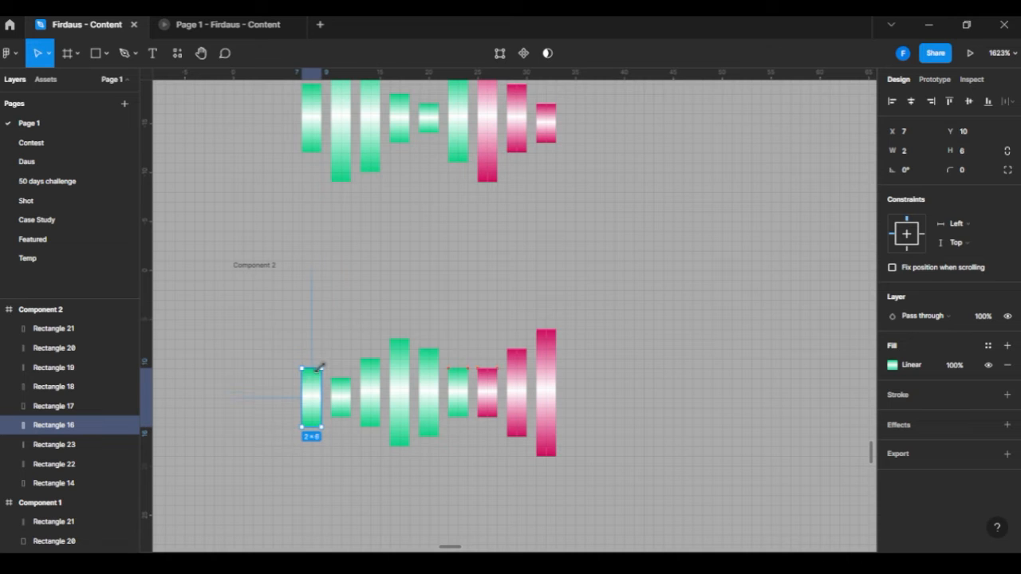
pyautogui.moveTo(314, 425); pyautogui.dragTo(316, 417)
pyautogui.click(628, 311)
# Combine the Component 1 and Component 2 sound-wave frames into one component set.
pyautogui.scroll(2, 631, 273)
pyautogui.hscroll(-1, 631, 273)
pyautogui.scroll(-3, 488, 265)
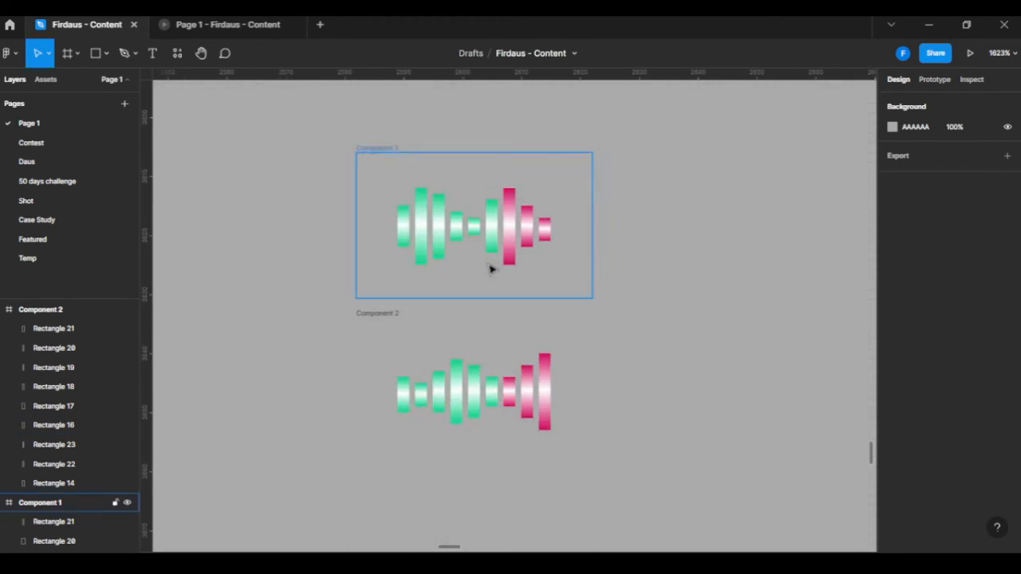
pyautogui.moveTo(318, 133); pyautogui.dragTo(649, 521)
pyautogui.click(506, 54)
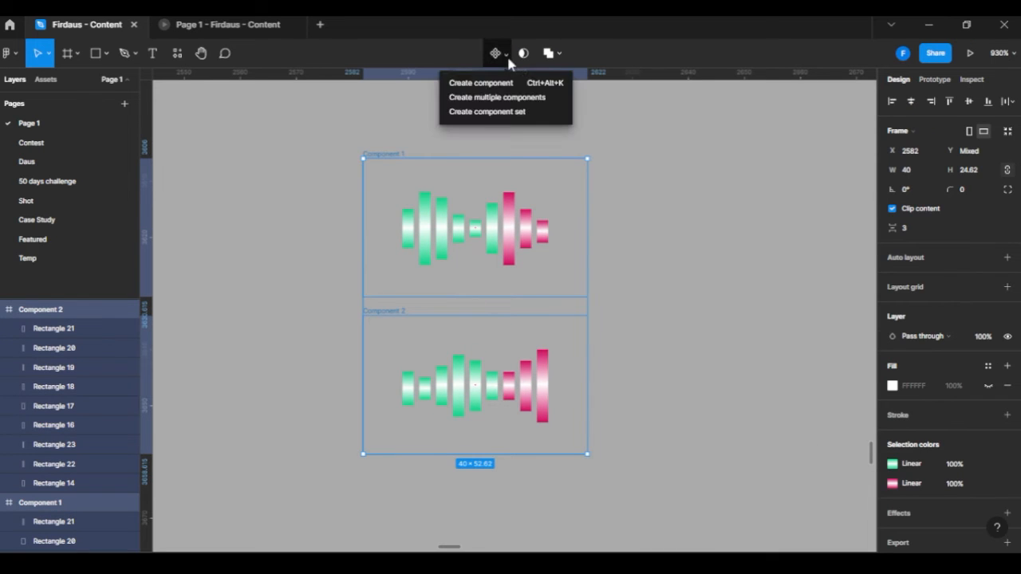
pyautogui.click(488, 112)
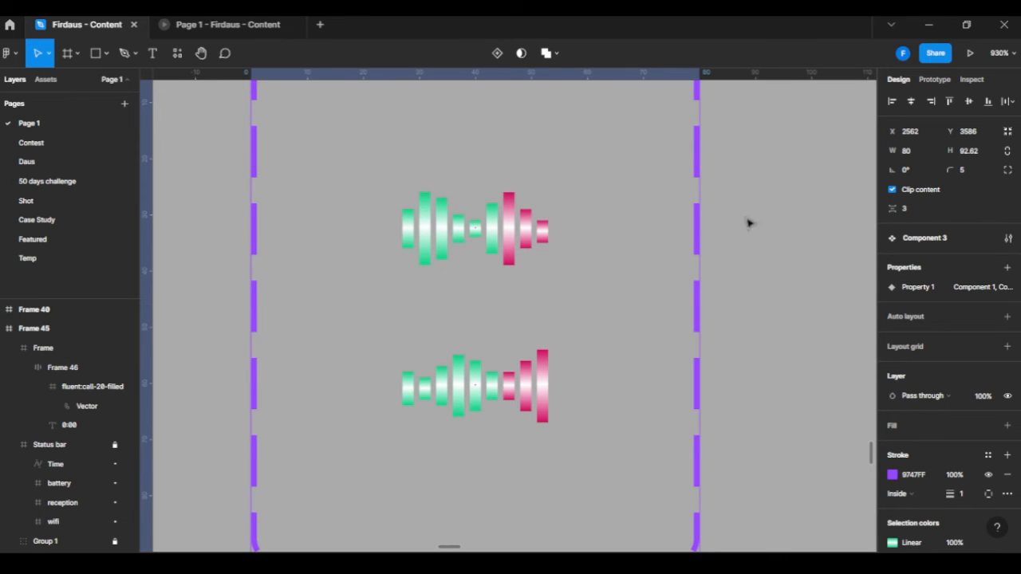
# Add a prototype connection from the Component 1 sound-wave variant to the Component 2 variant.
pyautogui.click(549, 258)
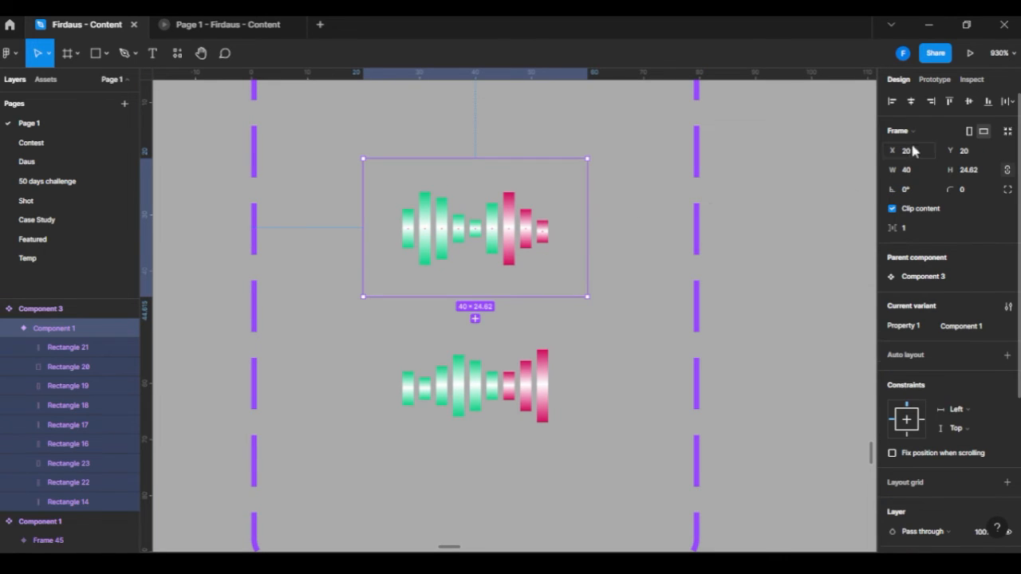
pyautogui.click(935, 80)
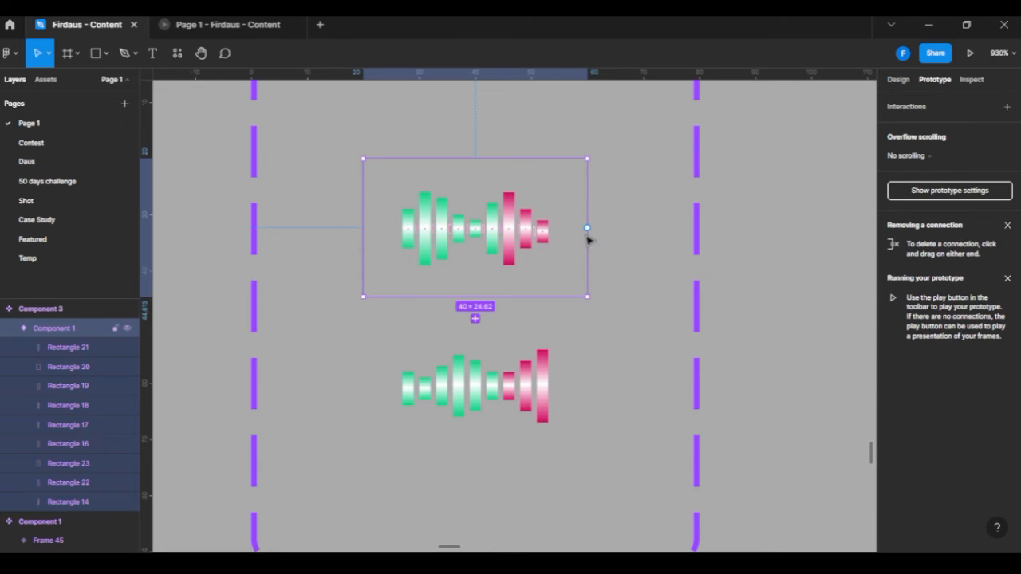
pyautogui.moveTo(586, 227); pyautogui.dragTo(505, 398)
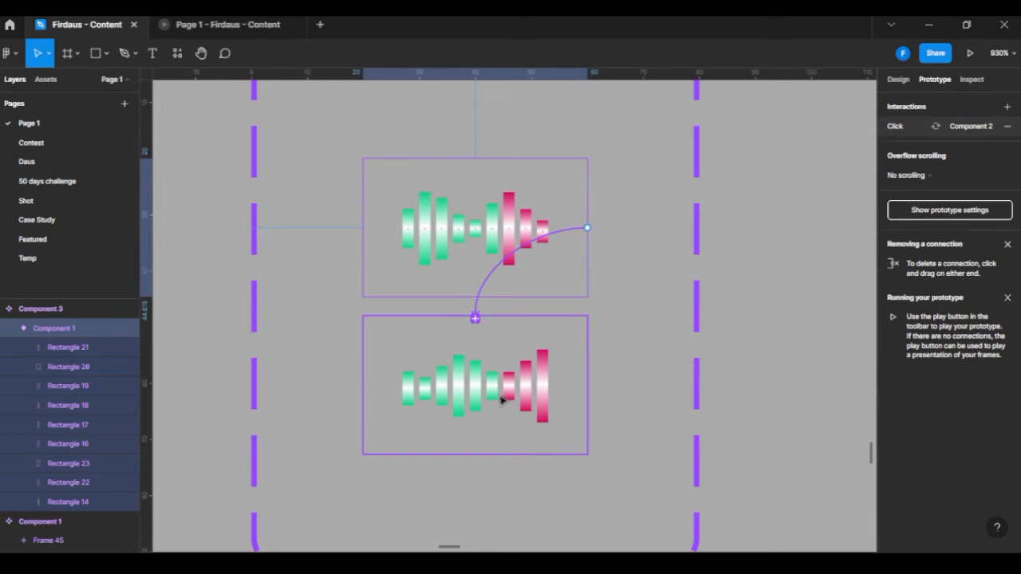
# Set the Component 1 to Component 2 connection to trigger after a 1 ms delay with Smart animate.
pyautogui.click(772, 156)
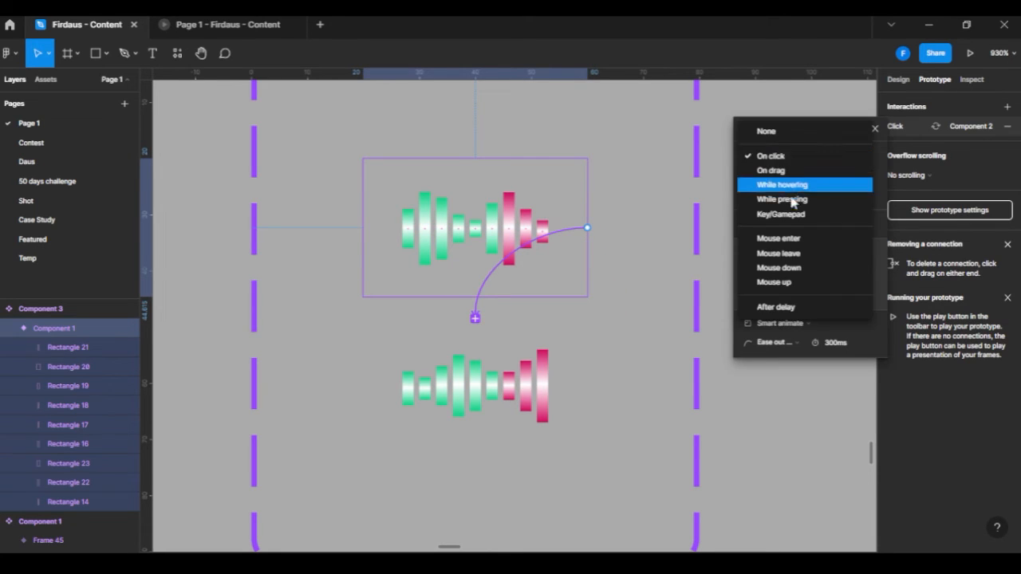
pyautogui.click(794, 310)
pyautogui.click(837, 157)
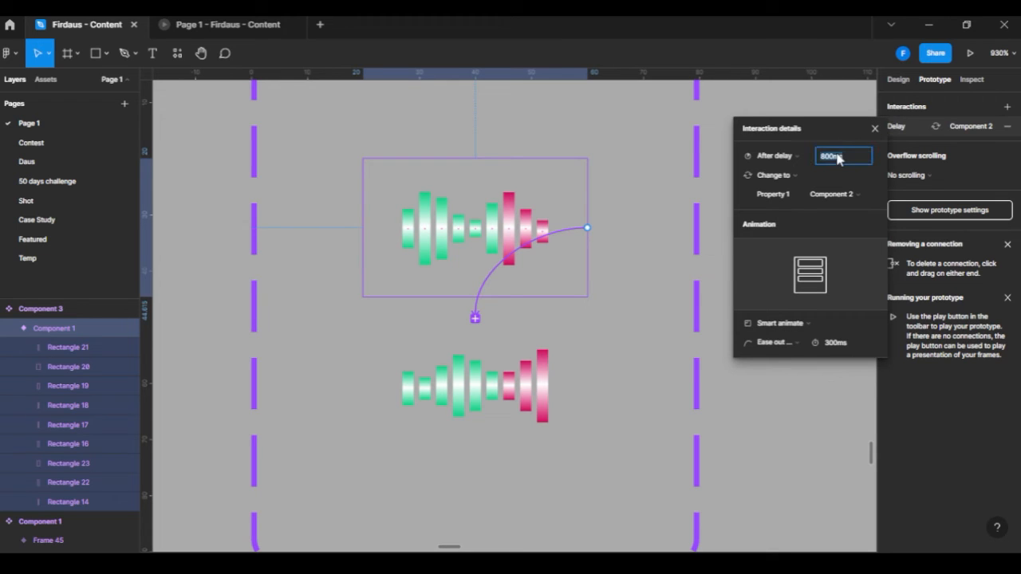
pyautogui.click(791, 329)
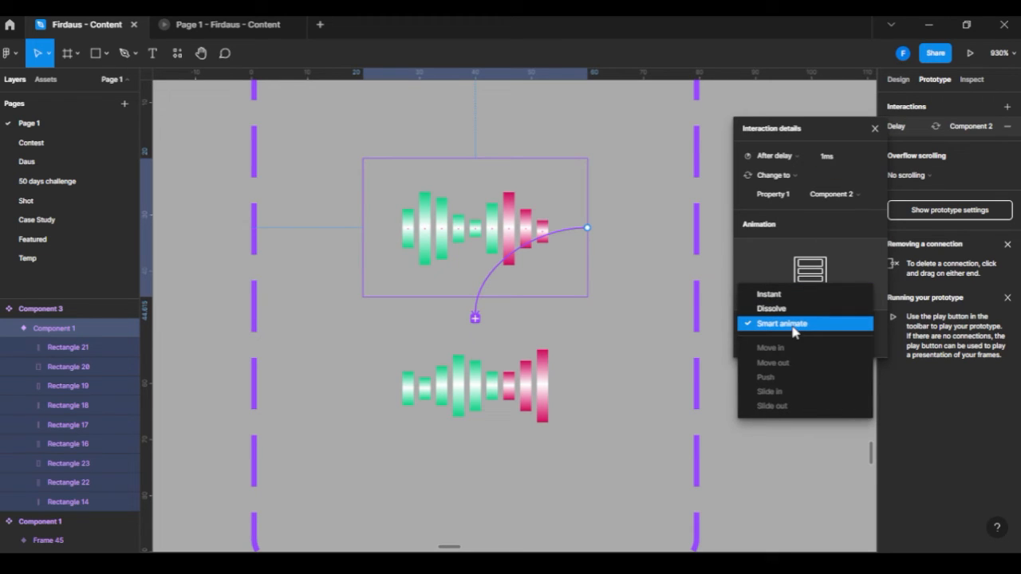
pyautogui.click(793, 331)
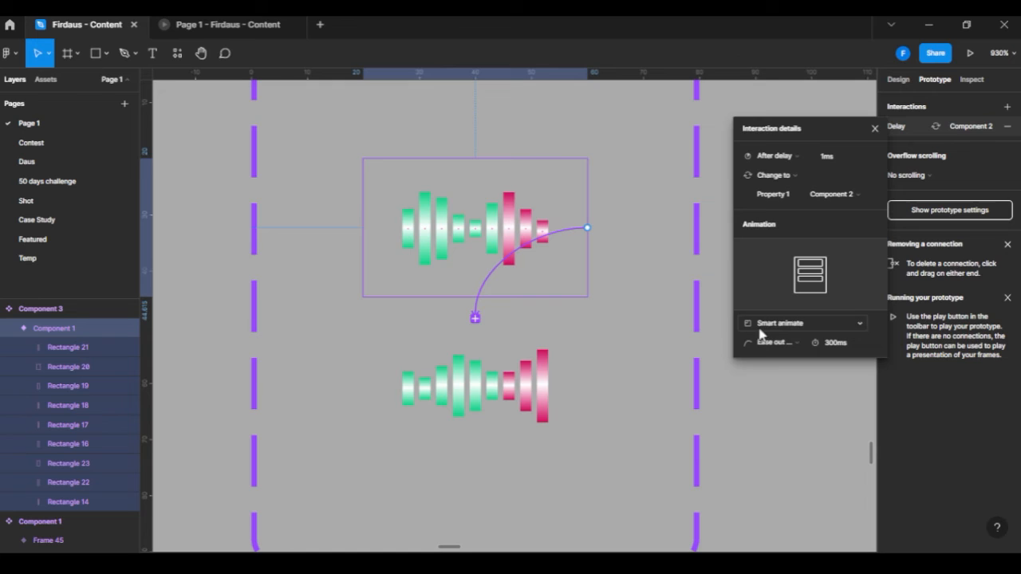
# Connect Component 2 back to Component 1, triggered after a 1 ms delay with Smart animate.
pyautogui.click(469, 384)
pyautogui.moveTo(587, 385); pyautogui.dragTo(488, 261)
pyautogui.click(777, 160)
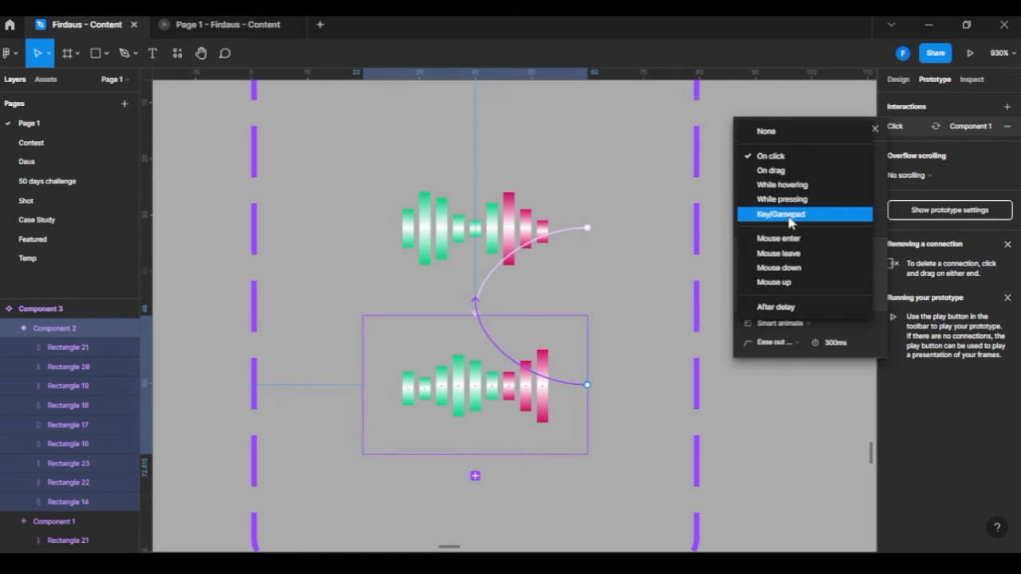
pyautogui.click(777, 307)
pyautogui.click(840, 159)
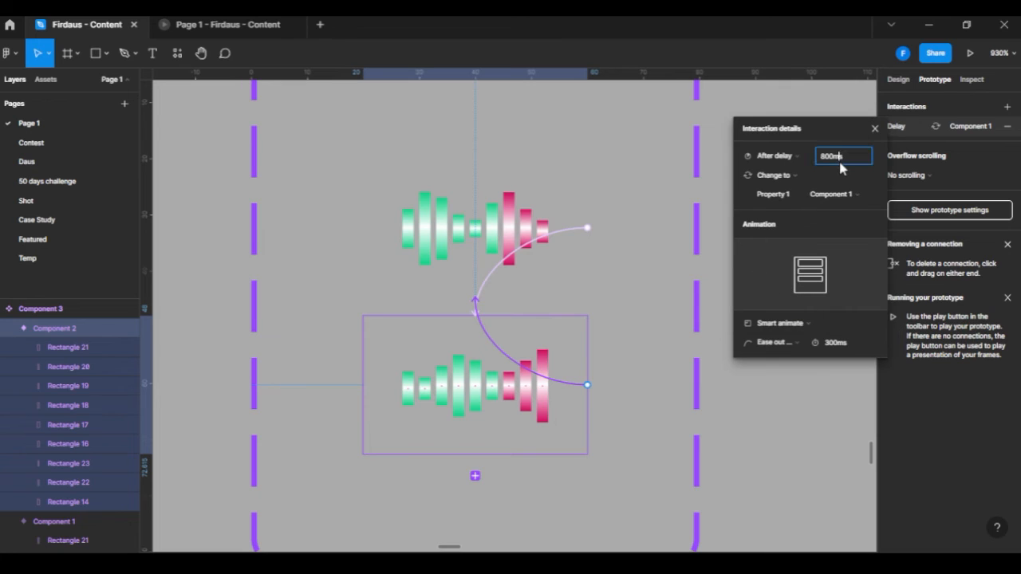
pyautogui.write('1')
pyautogui.click(804, 331)
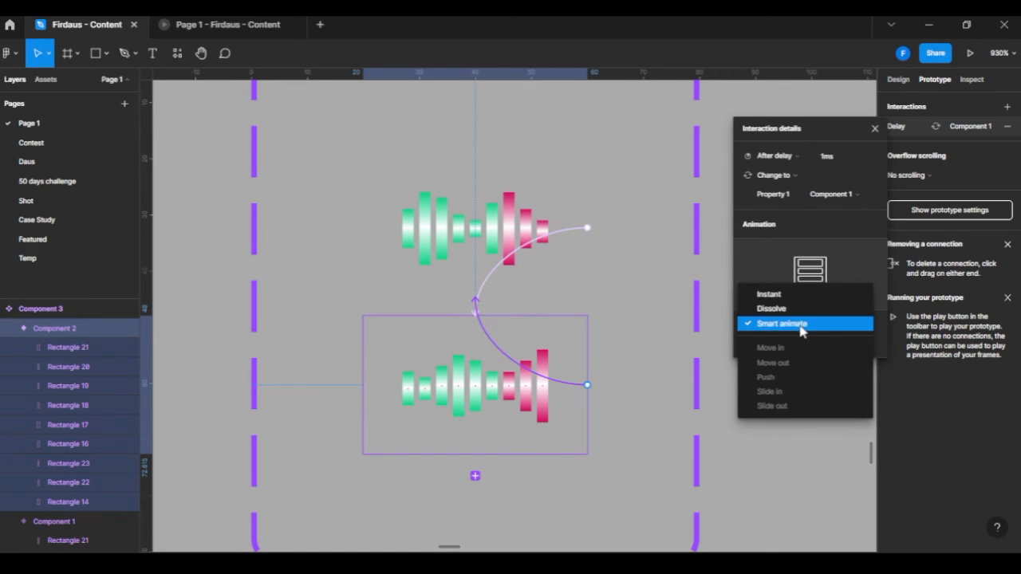
pyautogui.click(801, 328)
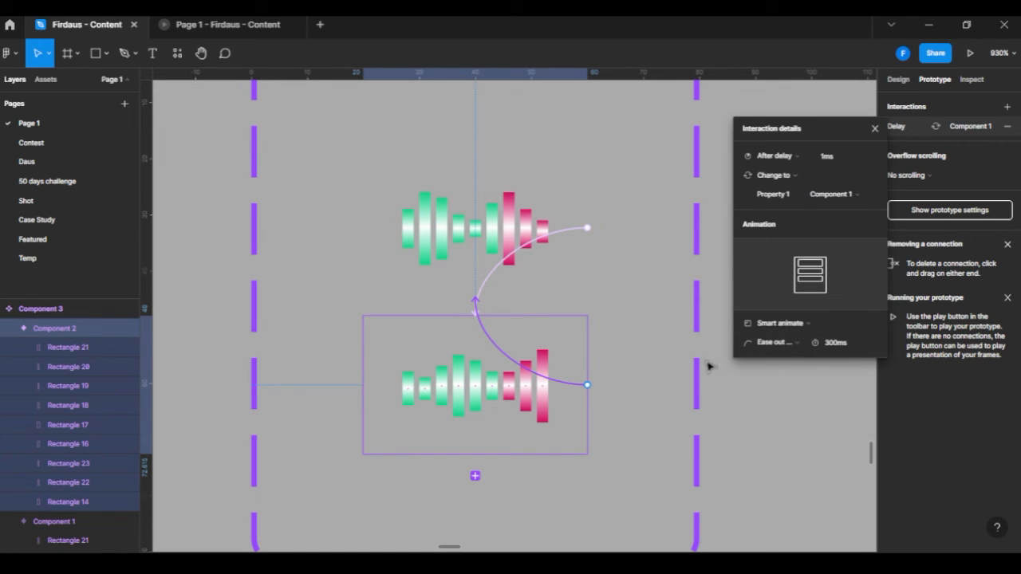
pyautogui.press('Return')
# Place a copy of the Component 1 sound wave inside the black call pill of Frame 45, at about X 110.
pyautogui.scroll(-1, 646, 389)
pyautogui.hscroll(-1, 646, 389)
pyautogui.click(566, 209)
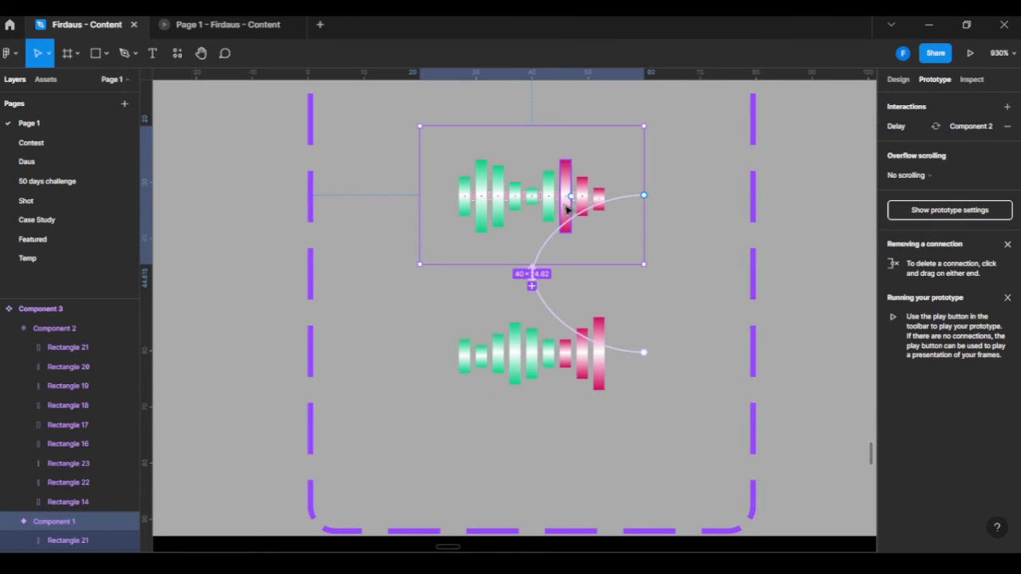
pyautogui.click(904, 83)
pyautogui.scroll(-5, 720, 346)
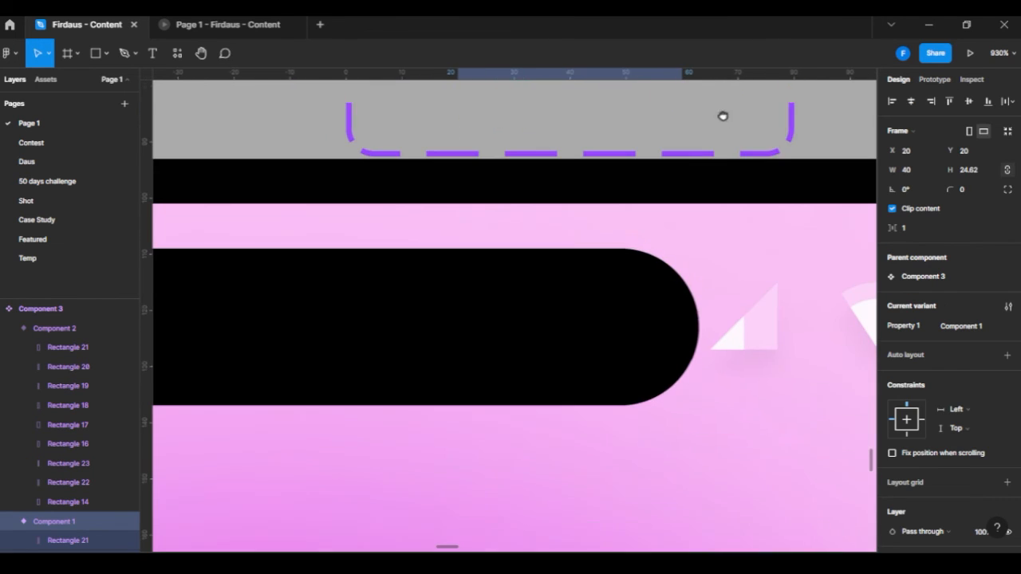
pyautogui.click(620, 292)
pyautogui.hotkey('ctrl', 'v')
pyautogui.moveTo(376, 405); pyautogui.dragTo(858, 327)
pyautogui.scroll(-2, 731, 325)
pyautogui.moveTo(558, 279); pyautogui.dragTo(569, 260)
pyautogui.moveTo(639, 320); pyautogui.dragTo(714, 302)
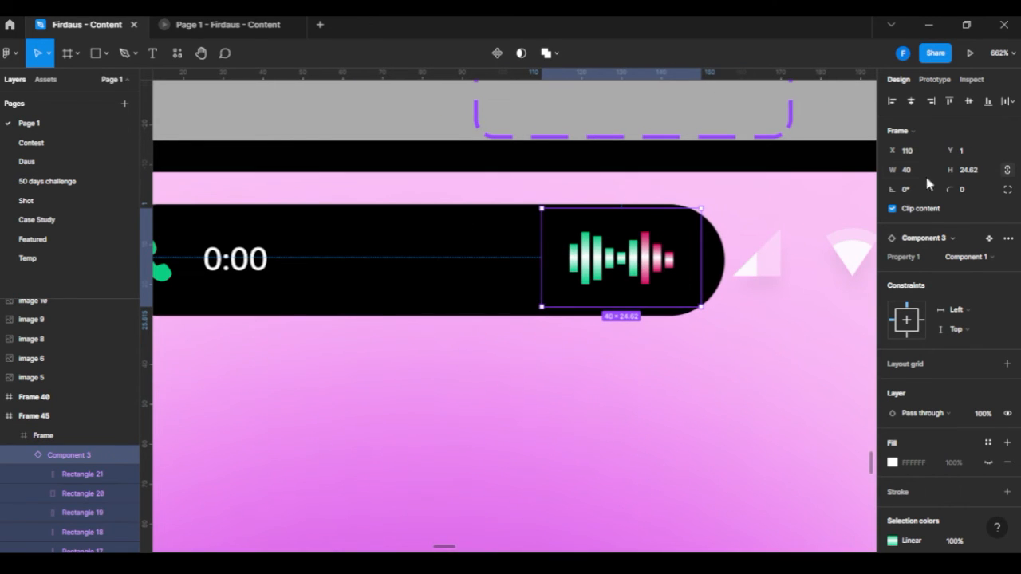
# Centre the sound-wave instance vertically in the call pill and shift it to X 114.
pyautogui.click(966, 101)
pyautogui.moveTo(618, 169); pyautogui.dragTo(717, 147)
pyautogui.scroll(-2, 717, 148)
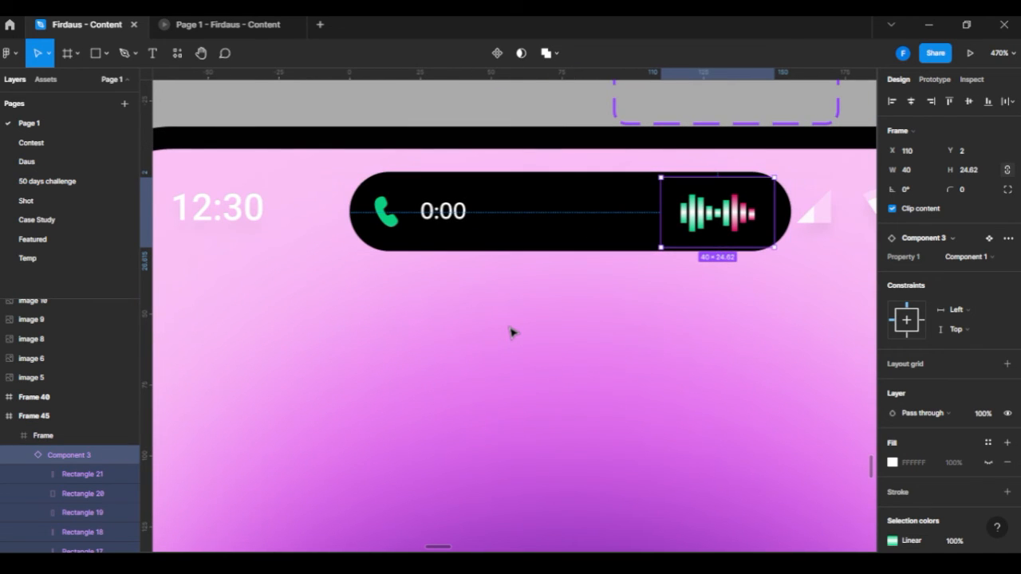
pyautogui.press('Right')
pyautogui.press('Right')
pyautogui.press('Right')
pyautogui.press('Right')
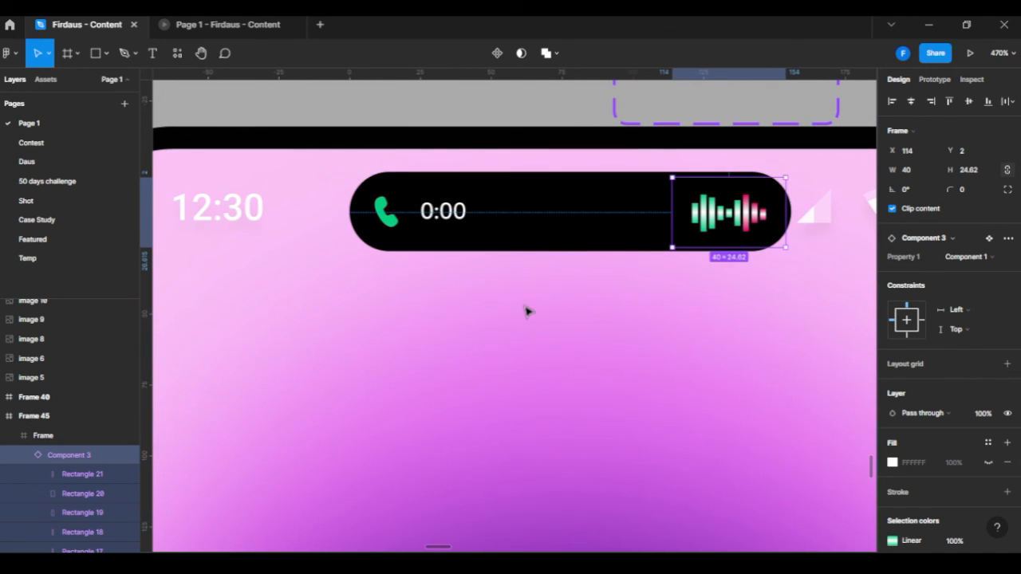
pyautogui.click(537, 331)
# Connect the empty Dynamic Island pill of Frame 43 to Frame 44, using an on-click trigger and Smart animate.
pyautogui.moveTo(649, 266); pyautogui.dragTo(627, 316)
pyautogui.scroll(-3, 624, 317)
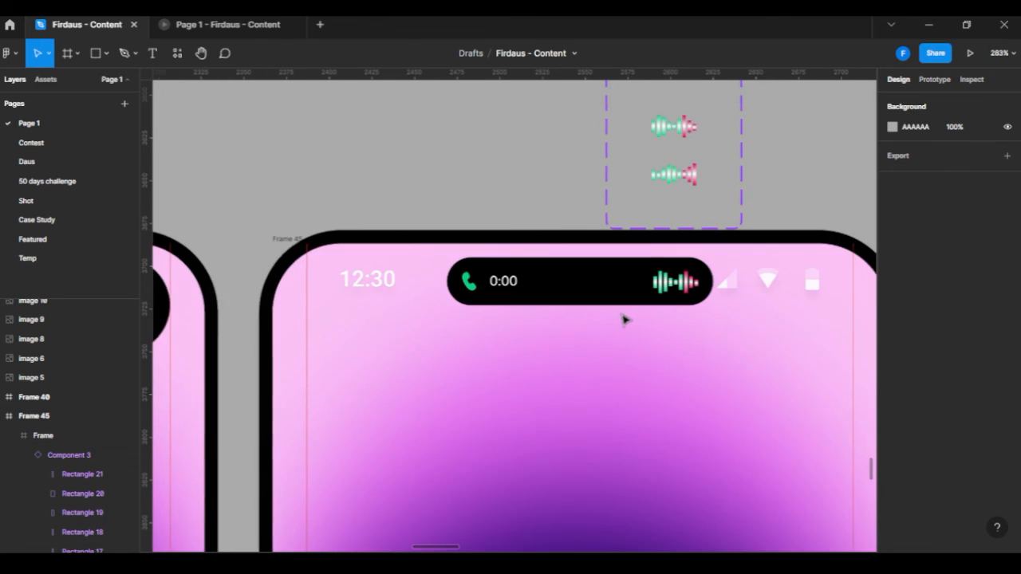
pyautogui.moveTo(295, 371); pyautogui.dragTo(702, 264)
pyautogui.scroll(-3, 638, 272)
pyautogui.scroll(-3, 515, 290)
pyautogui.moveTo(351, 305); pyautogui.dragTo(620, 251)
pyautogui.scroll(3, 522, 179)
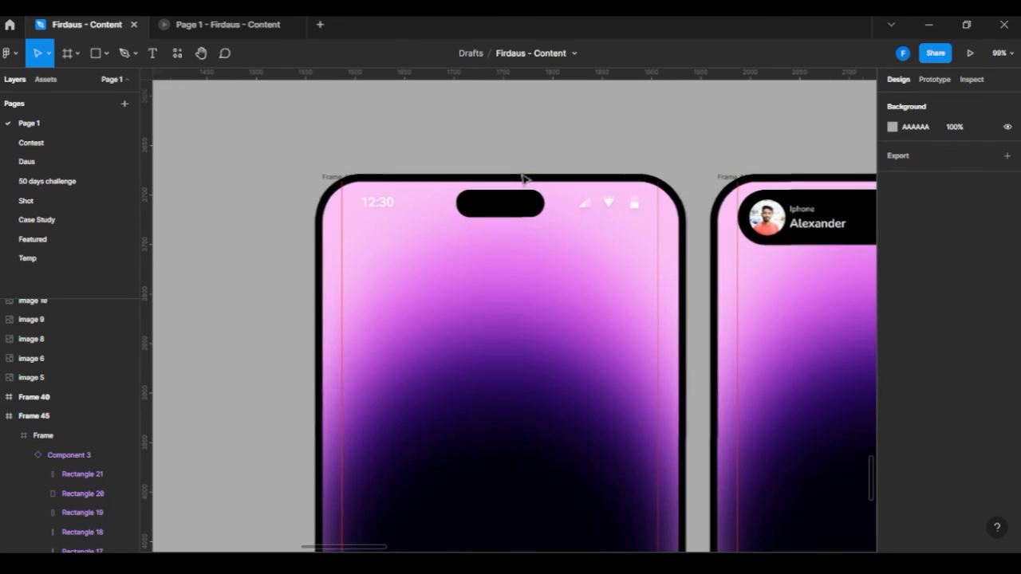
pyautogui.click(931, 81)
pyautogui.scroll(3, 563, 194)
pyautogui.click(476, 213)
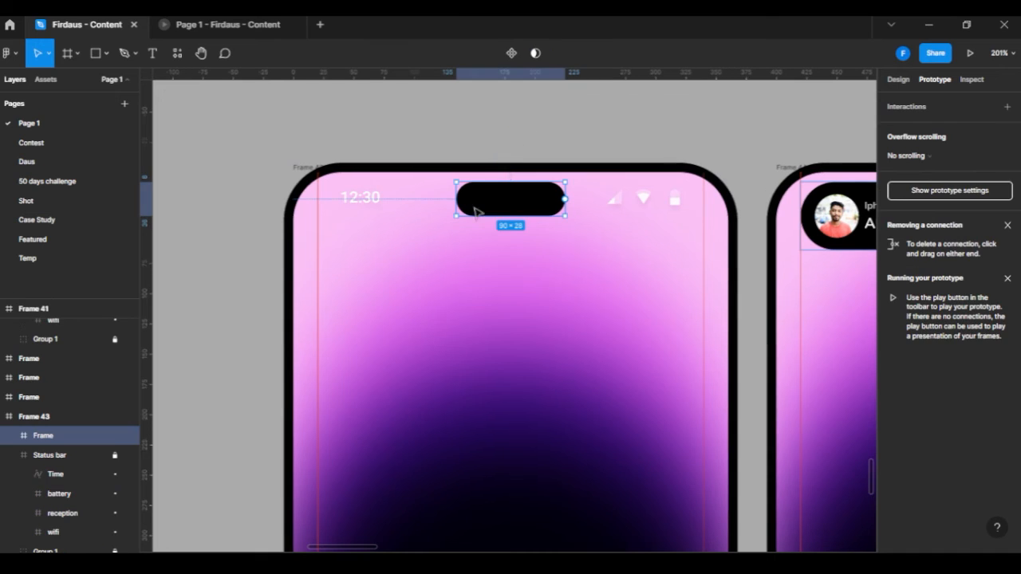
pyautogui.hscroll(5, 597, 273)
pyautogui.moveTo(441, 194); pyautogui.dragTo(439, 241)
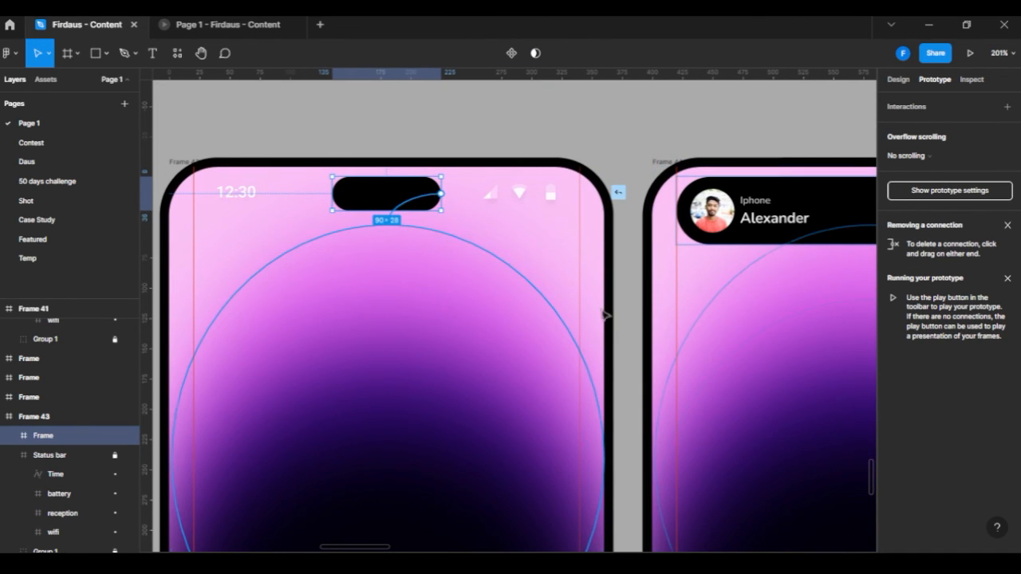
pyautogui.moveTo(605, 316); pyautogui.dragTo(704, 318)
pyautogui.click(781, 156)
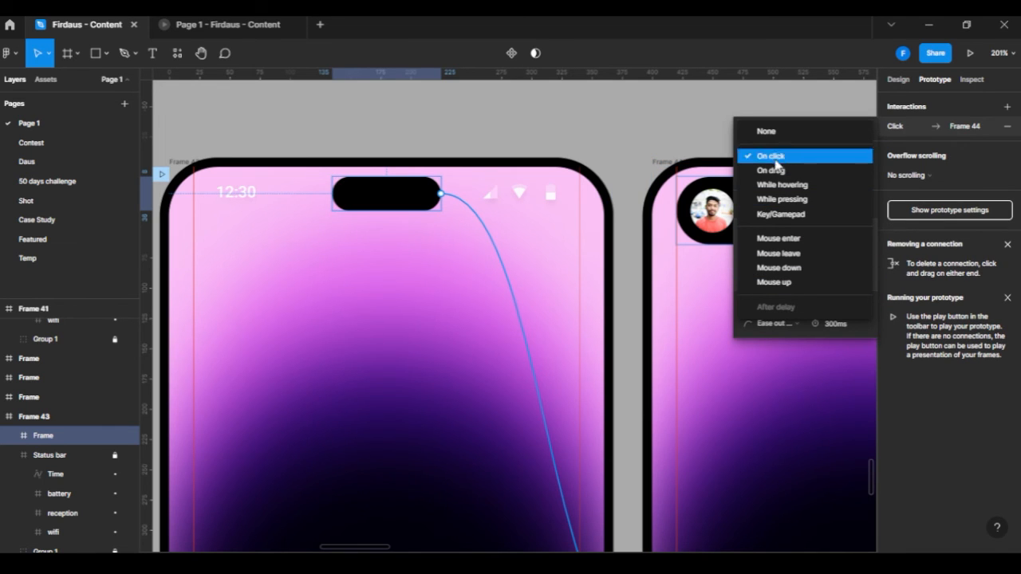
pyautogui.click(672, 130)
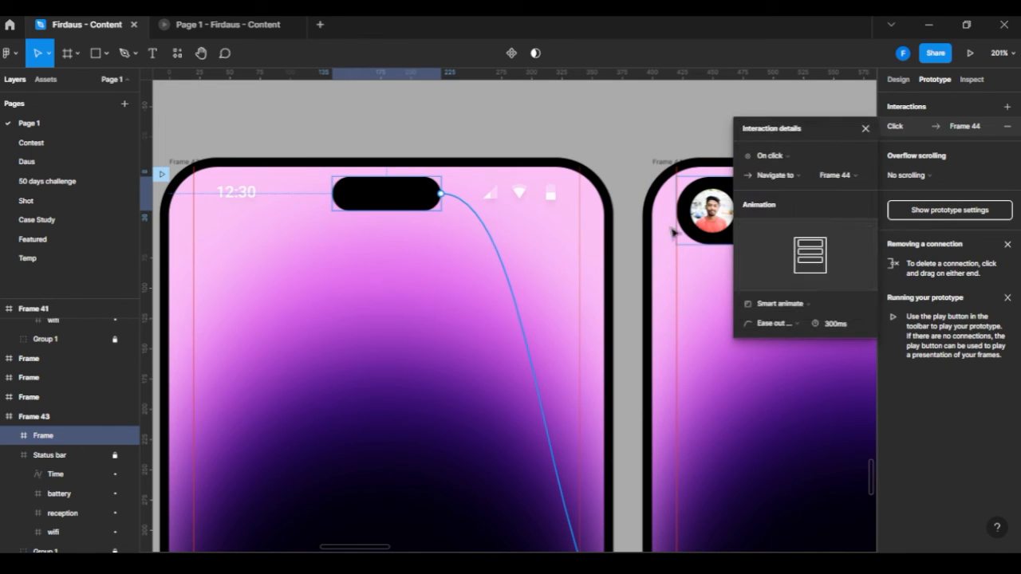
# Replace the green call button's existing connection with an on-click Smart animate connection to Frame 45.
pyautogui.moveTo(669, 257); pyautogui.dragTo(547, 28)
pyautogui.scroll(-1, 535, 132)
pyautogui.scroll(-2, 540, 223)
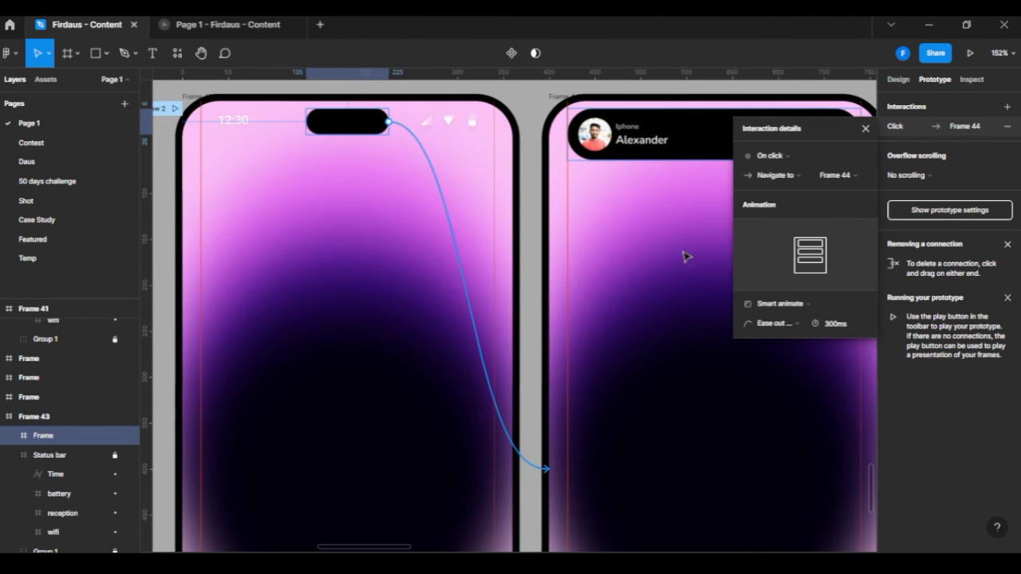
pyautogui.click(654, 140)
pyautogui.hscroll(3, 606, 247)
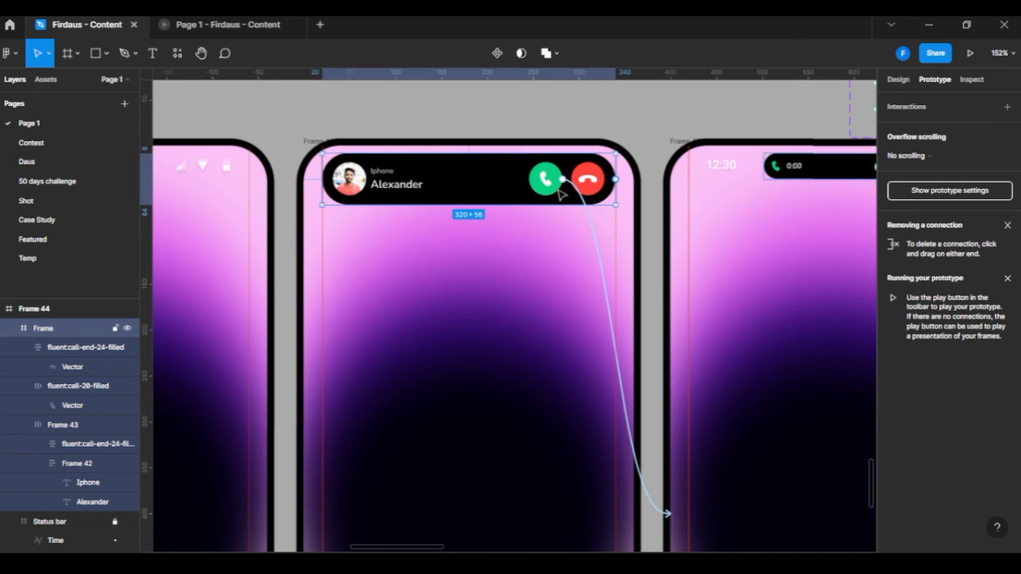
pyautogui.click(593, 232)
pyautogui.press('Delete')
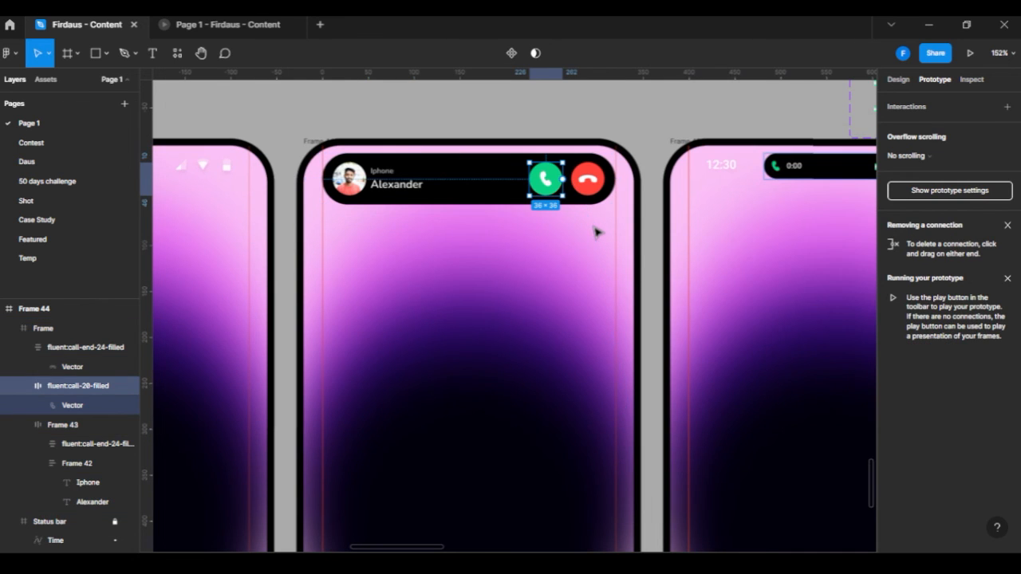
pyautogui.moveTo(563, 178); pyautogui.dragTo(729, 385)
pyautogui.moveTo(827, 409); pyautogui.dragTo(590, 385)
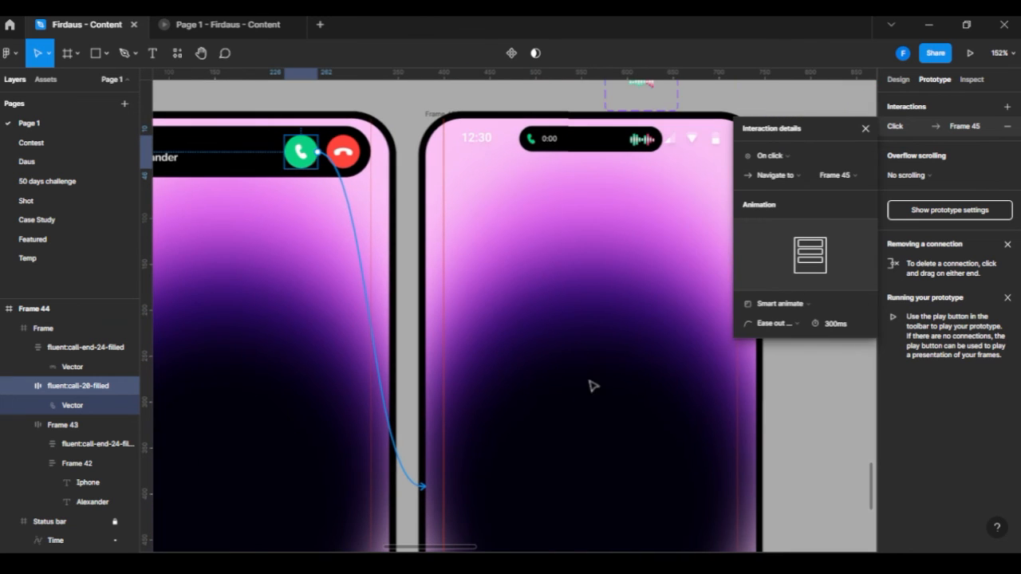
# Connect the ongoing-call pill in Frame 45 back to Frame 43, using on click and Smart animate.
pyautogui.click(604, 141)
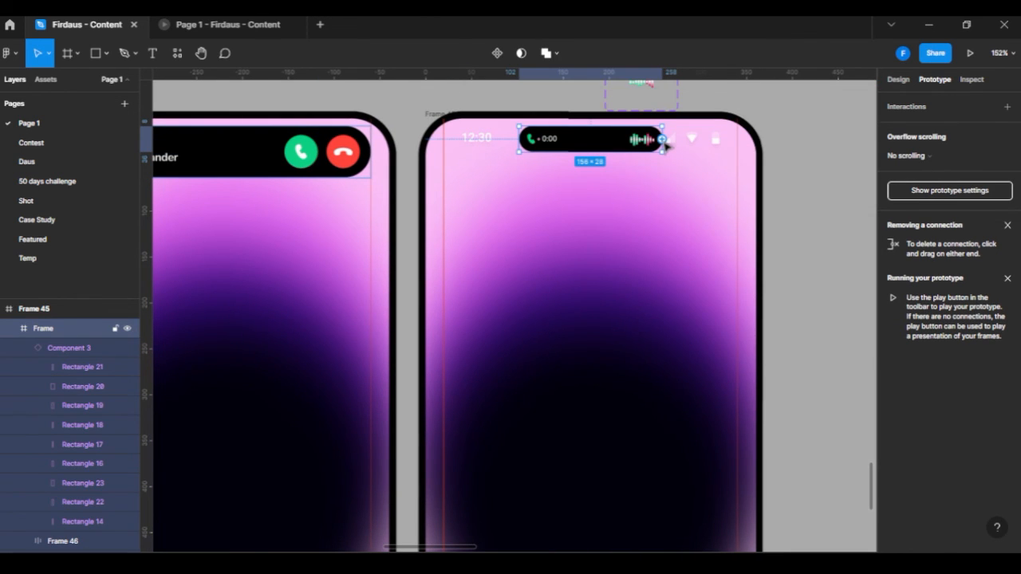
pyautogui.moveTo(661, 139); pyautogui.dragTo(296, 391)
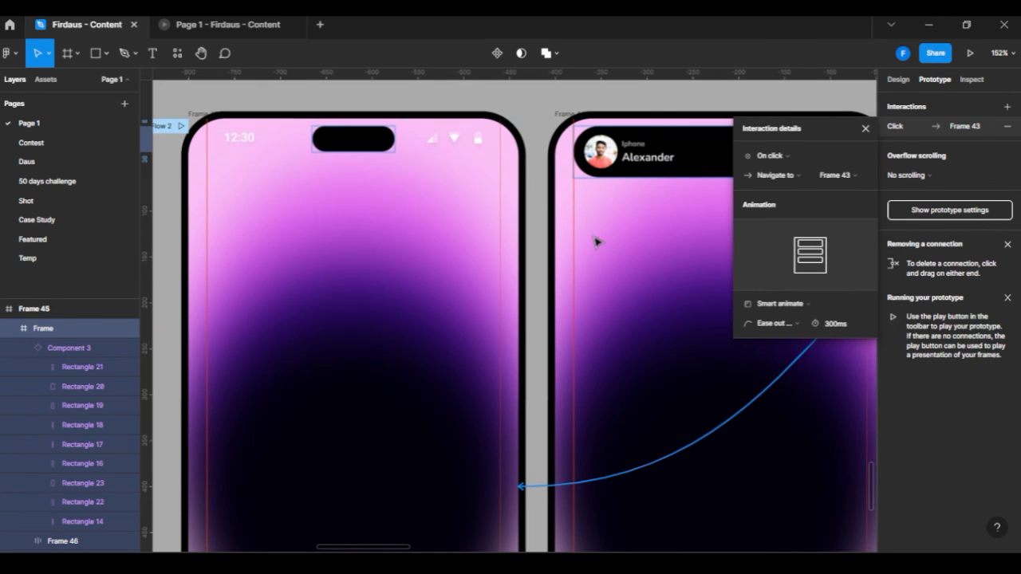
# Open the prototype preview from the first phone screen's flow and hide the interface around it.
pyautogui.moveTo(596, 242); pyautogui.dragTo(414, 205)
pyautogui.moveTo(282, 153); pyautogui.dragTo(517, 207)
pyautogui.moveTo(387, 148); pyautogui.dragTo(405, 131)
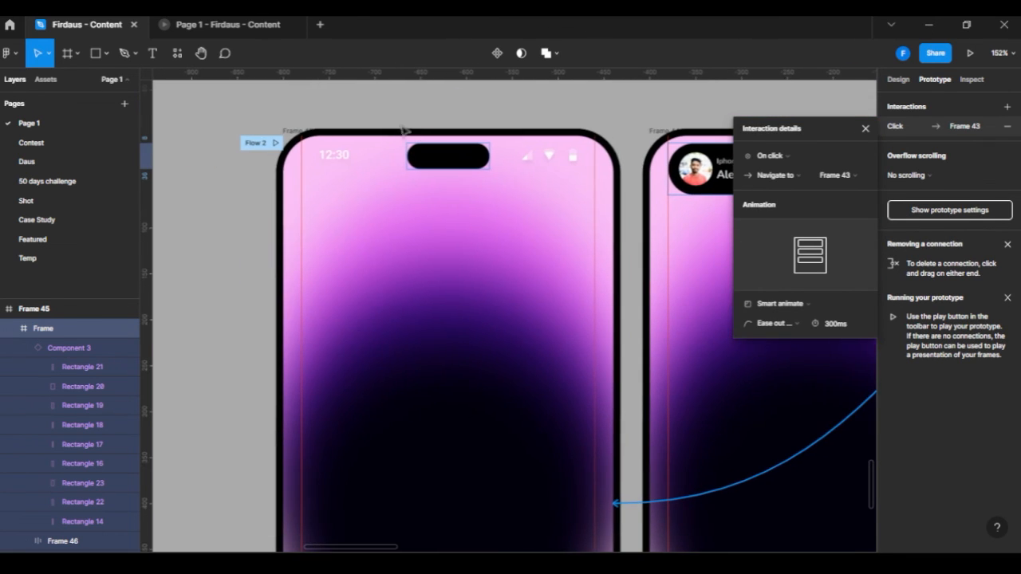
pyautogui.click(404, 128)
pyautogui.click(275, 144)
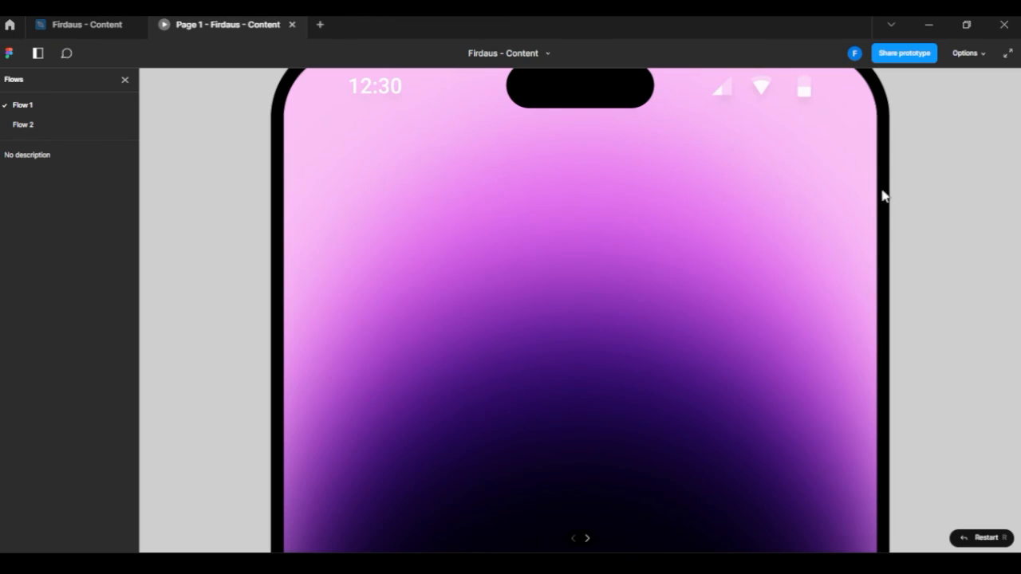
pyautogui.click(833, 145)
pyautogui.scroll(5, 687, 90)
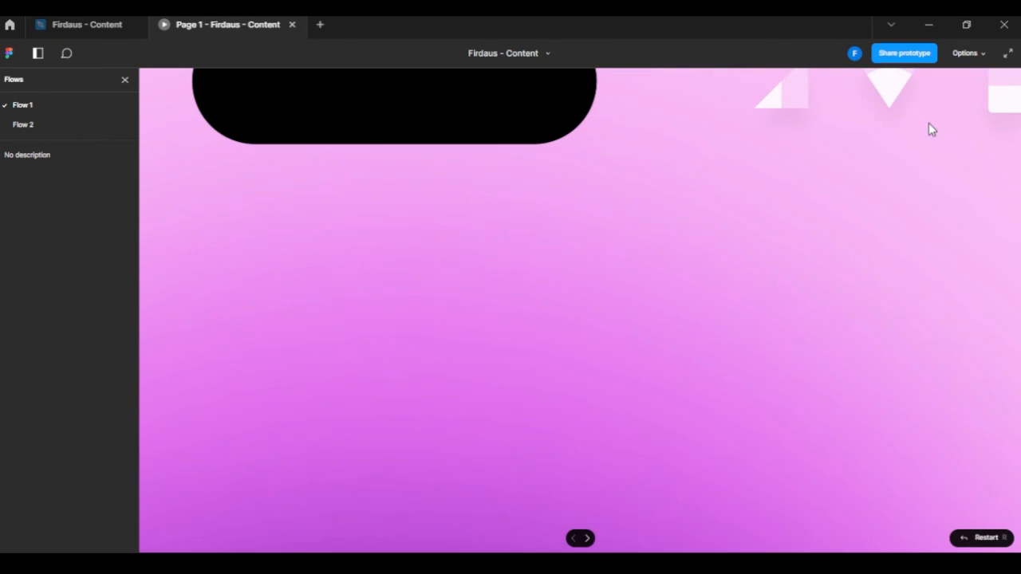
pyautogui.hotkey('ctrl', '\\')
pyautogui.scroll(-5, 349, 133)
pyautogui.scroll(6, 521, 51)
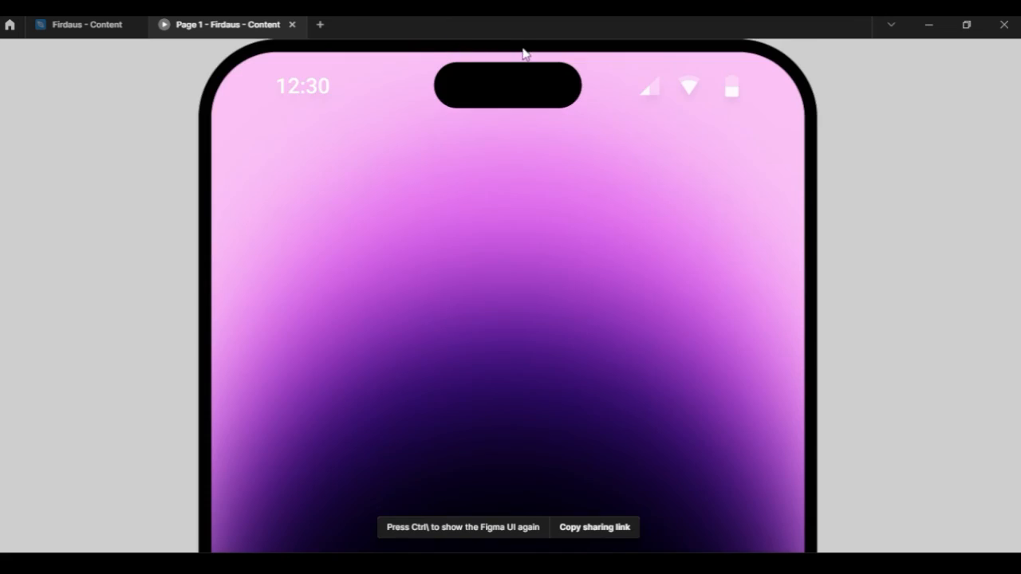
pyautogui.scroll(-3, 412, 163)
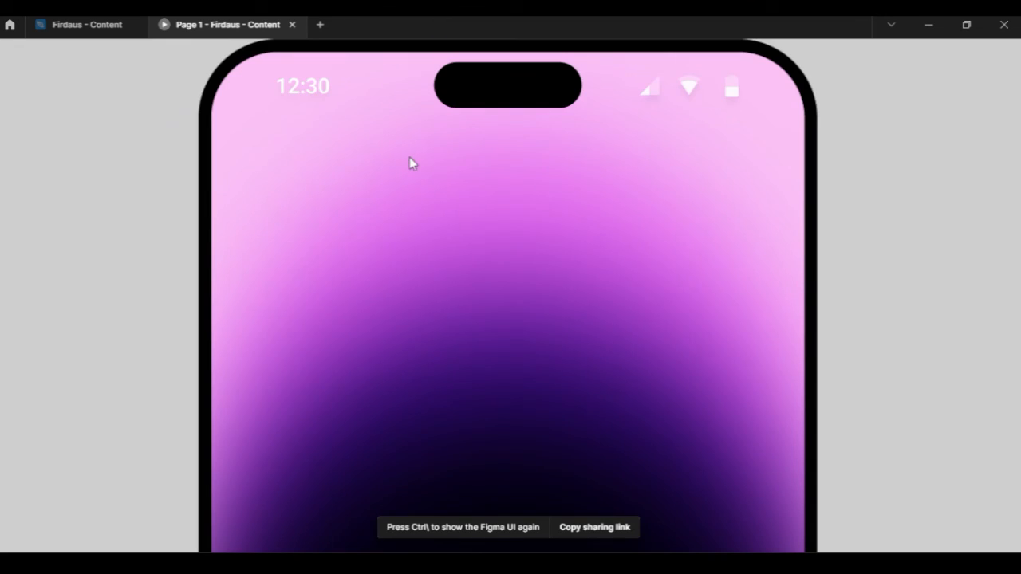
# Test the call flow twice in the preview: expand the island, accept the call and collapse the ongoing-call pill.
pyautogui.click(472, 105)
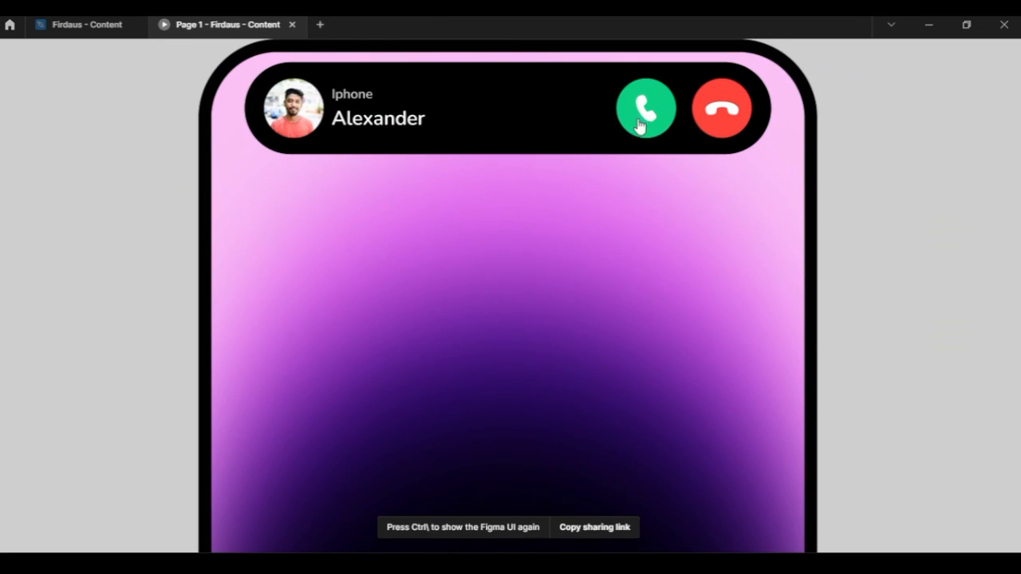
pyautogui.click(638, 125)
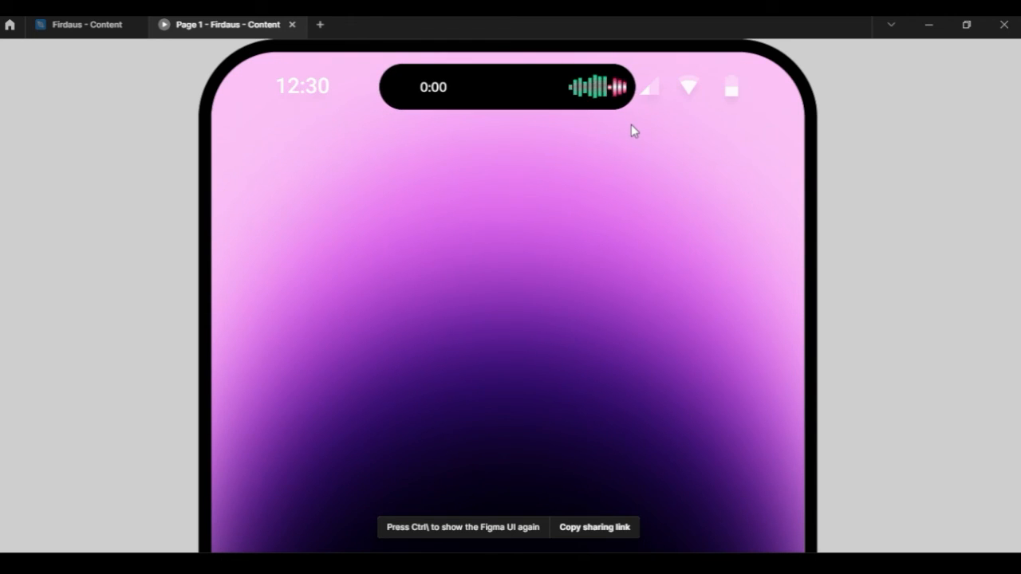
pyautogui.click(494, 111)
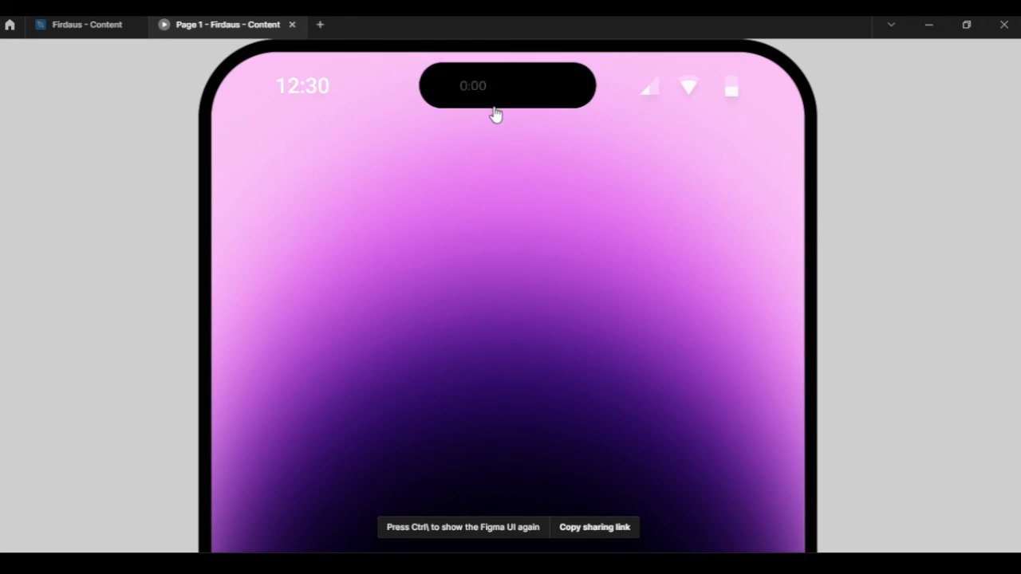
pyautogui.click(518, 103)
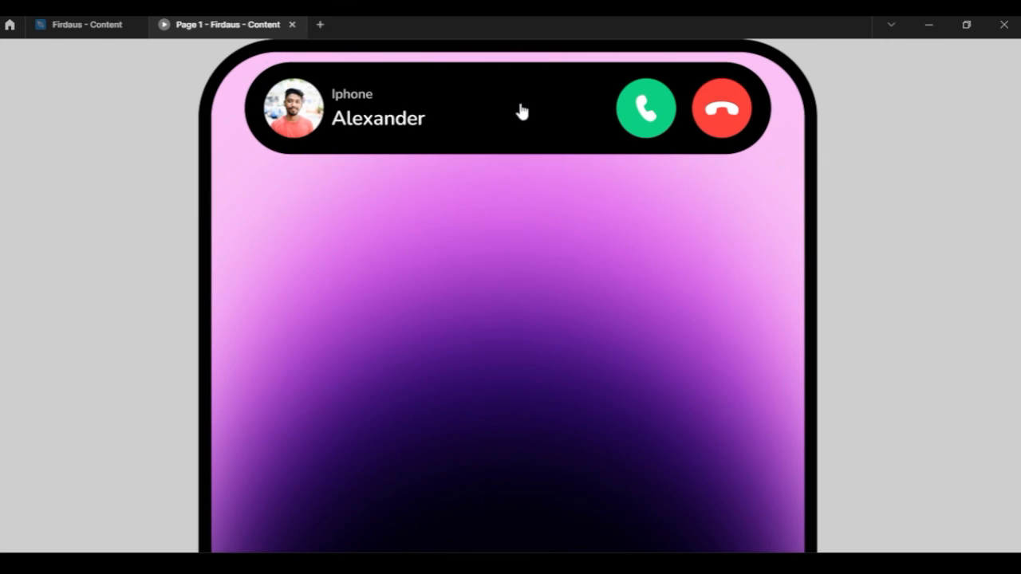
pyautogui.click(634, 117)
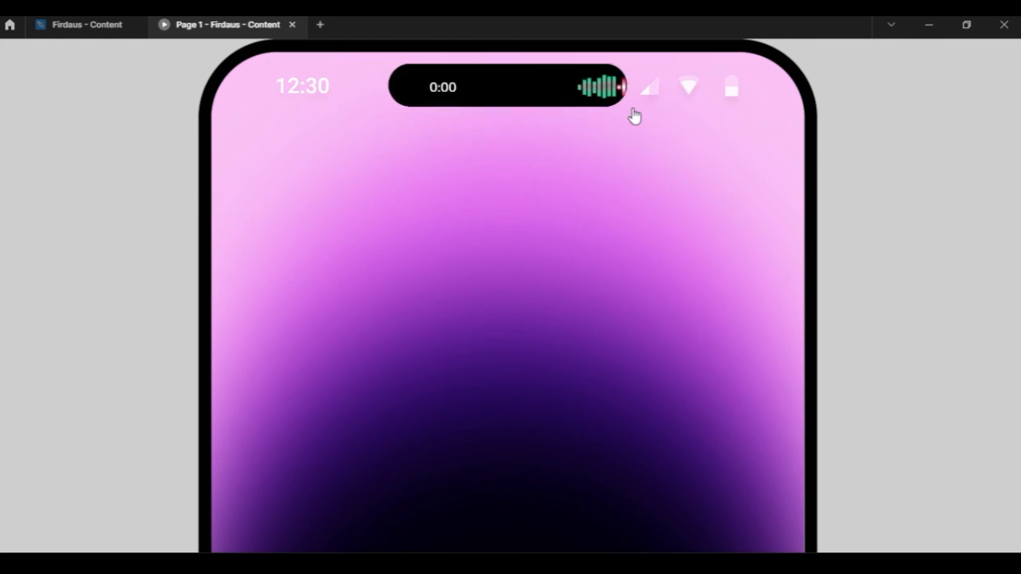
pyautogui.click(520, 102)
pyautogui.click(865, 127)
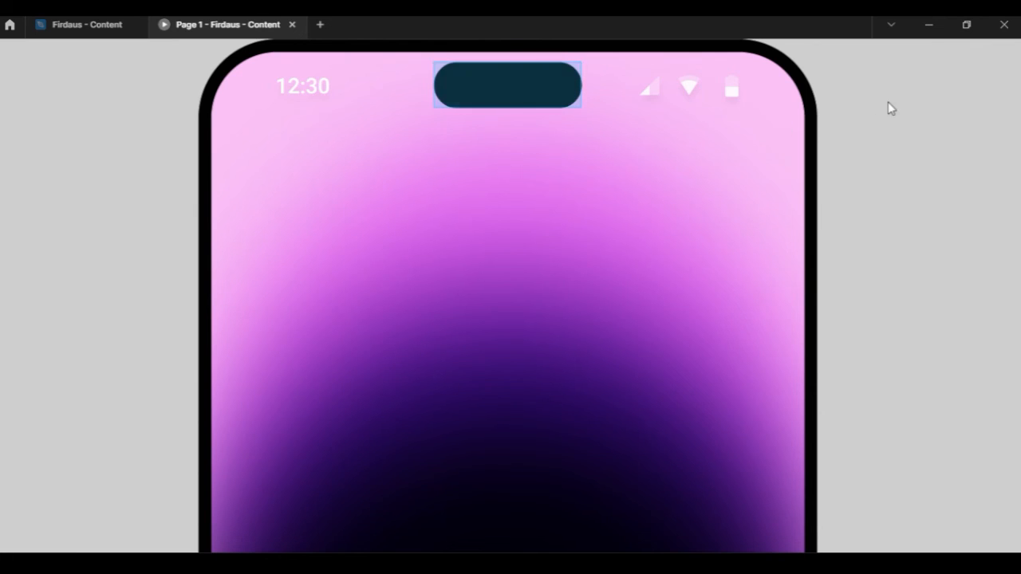